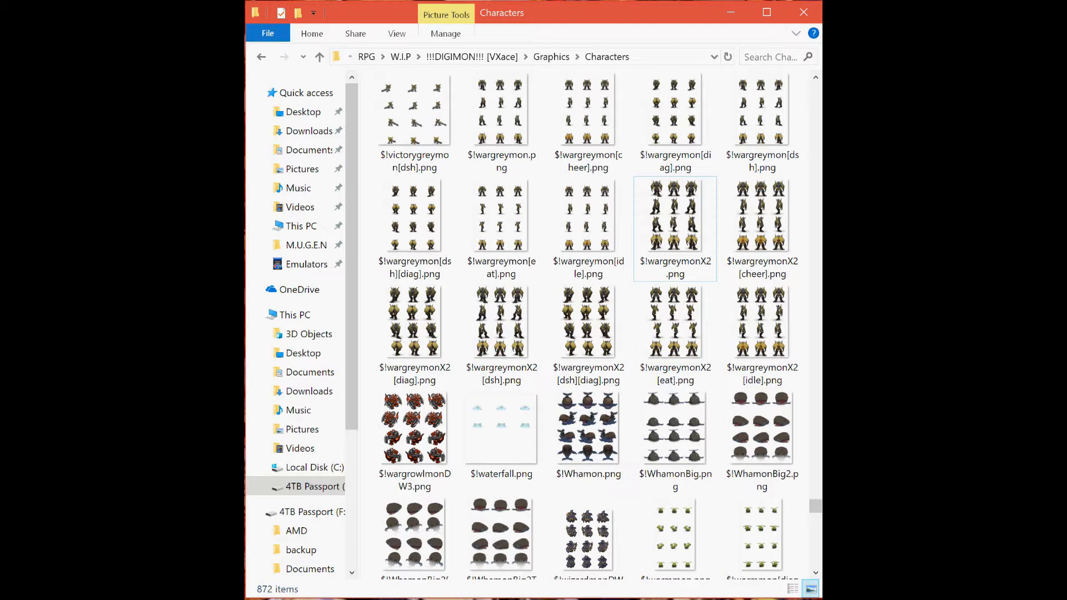
Open $!wargreymonX2.png from the Characters folder in GIMP and dismiss the plug-in error messages.
left_click(689, 223)
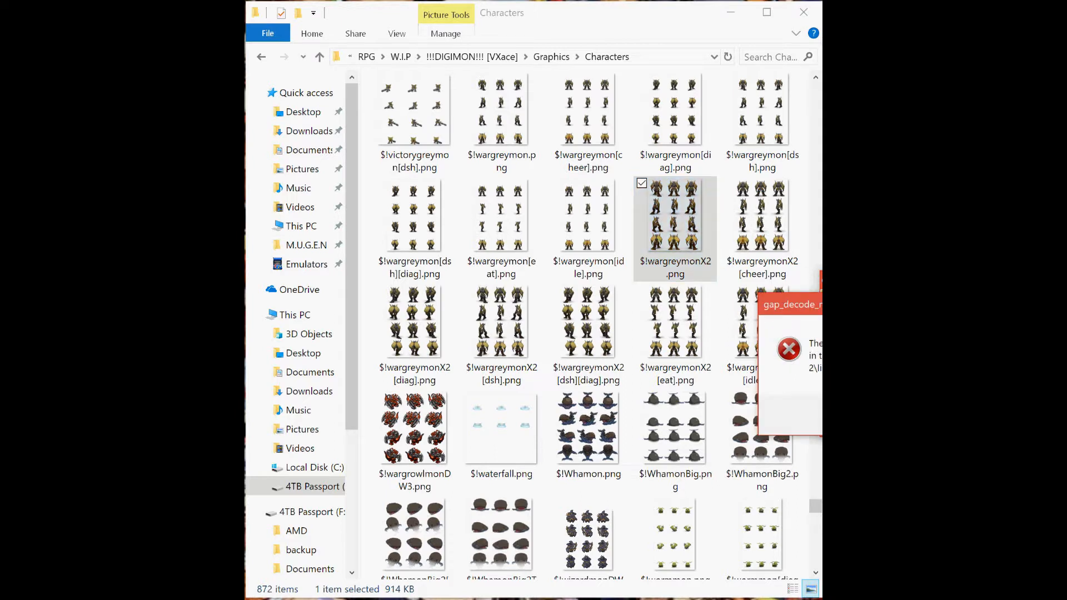
key("Return")
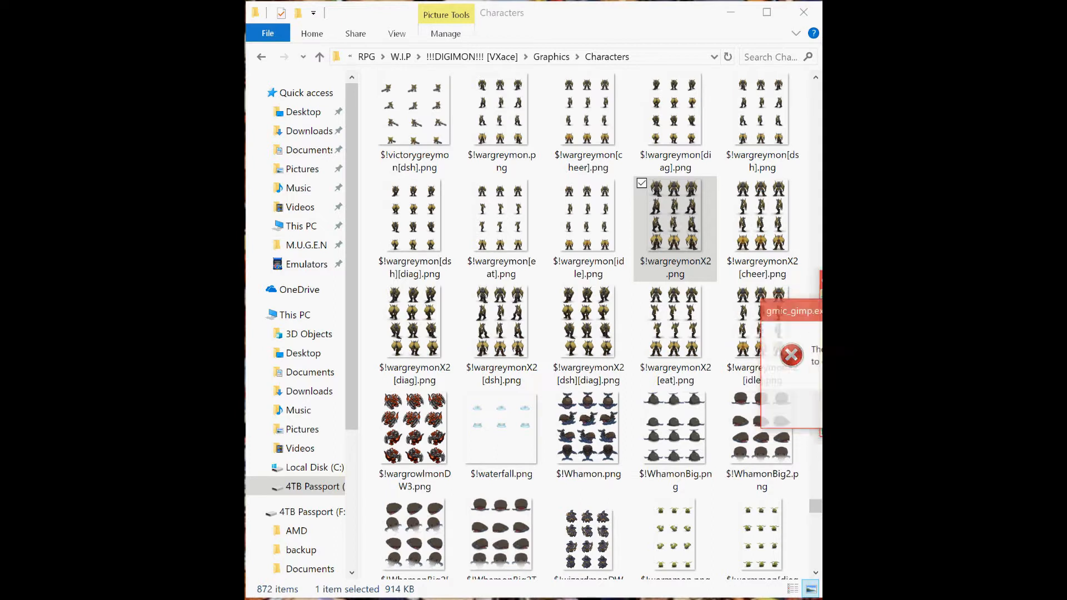
key("Return")
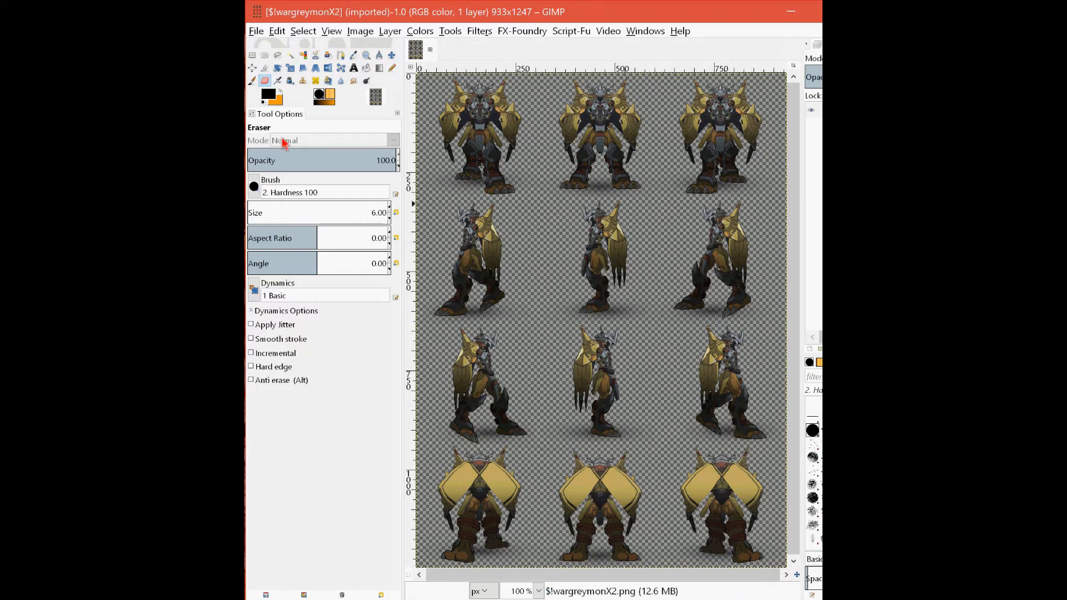
Duplicate the sprite sheet layer.
left_click(251, 56)
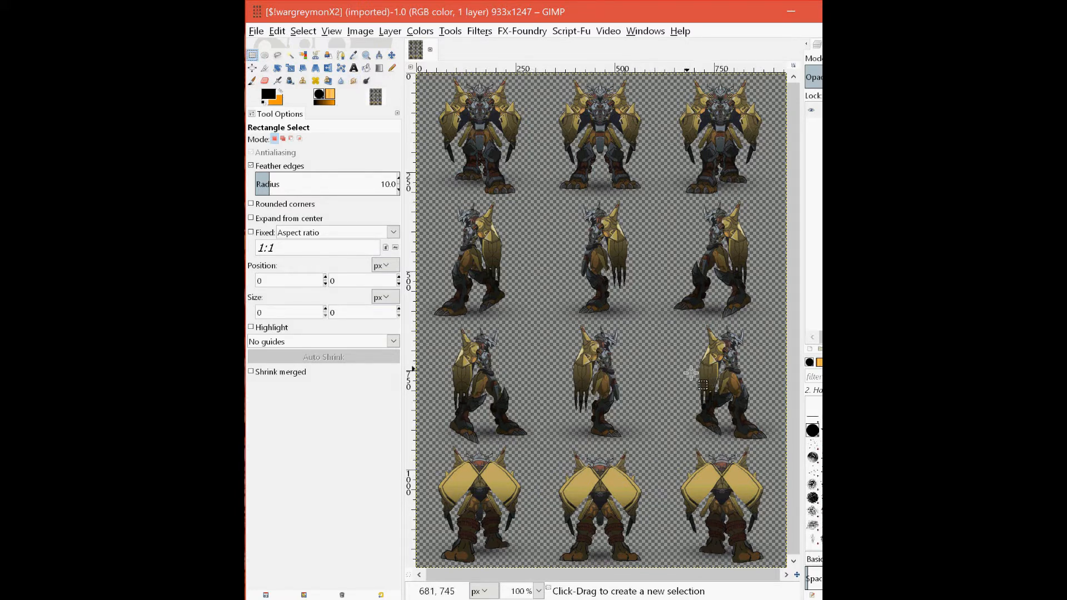
left_click(367, 56)
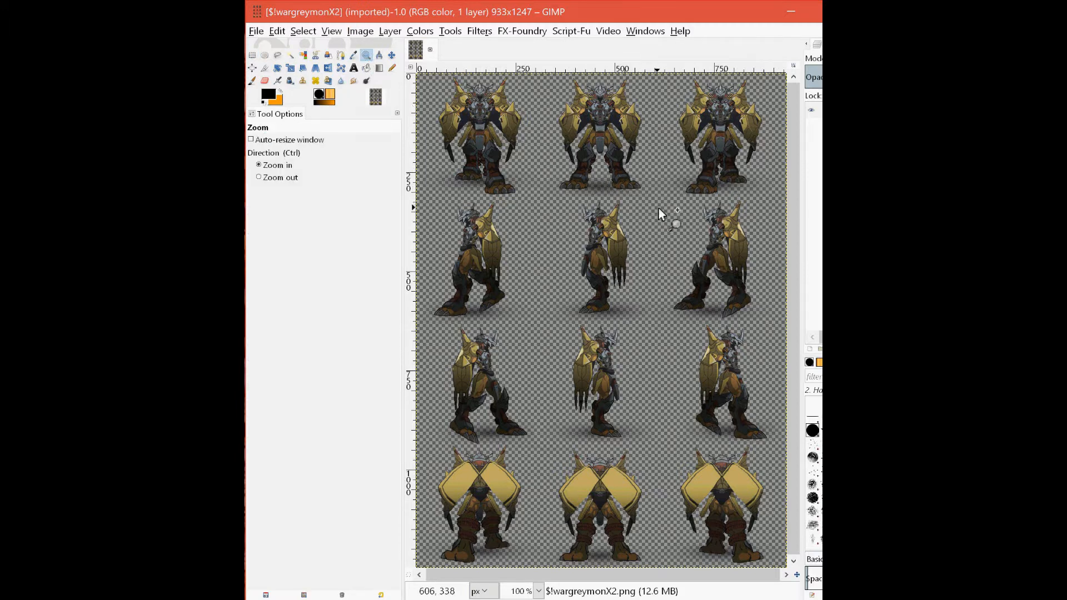
left_click_drag(657, 177, 538, 81)
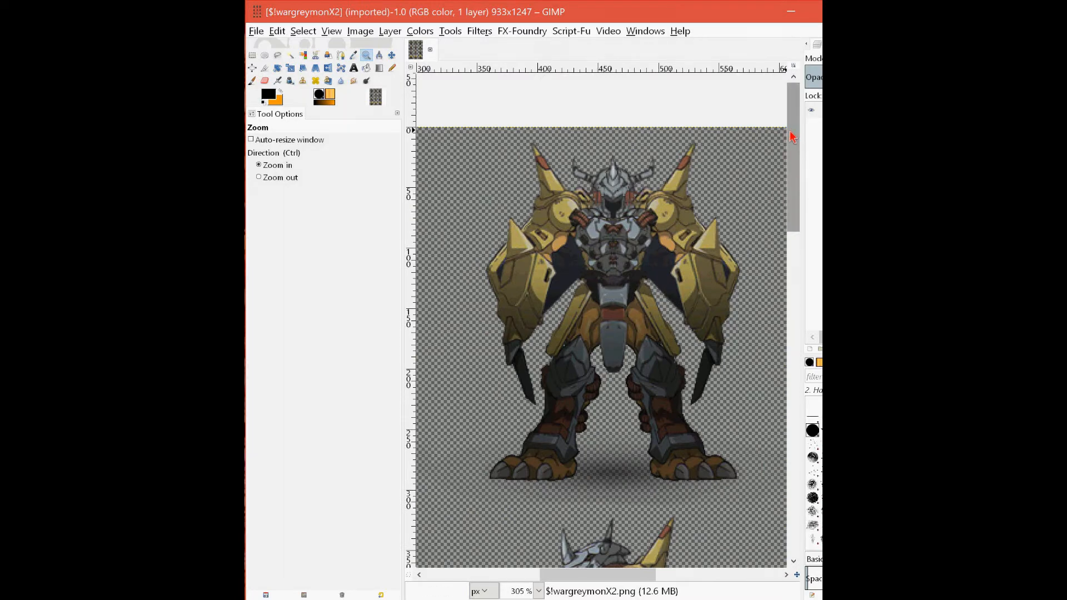
left_click_drag(793, 137, 830, 140)
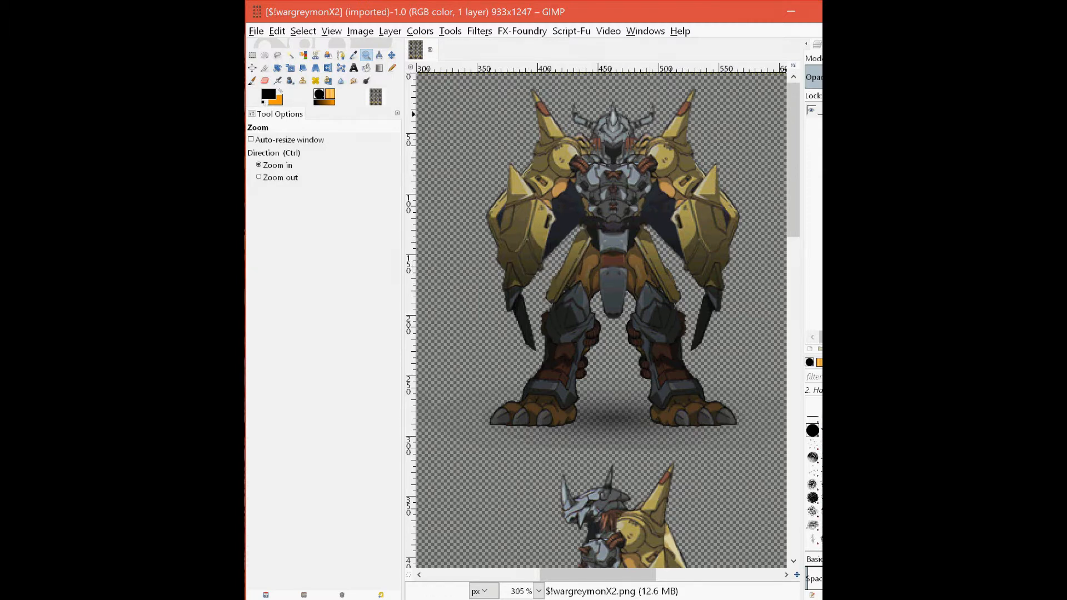
left_click(815, 109)
key("ctrl+shift+d")
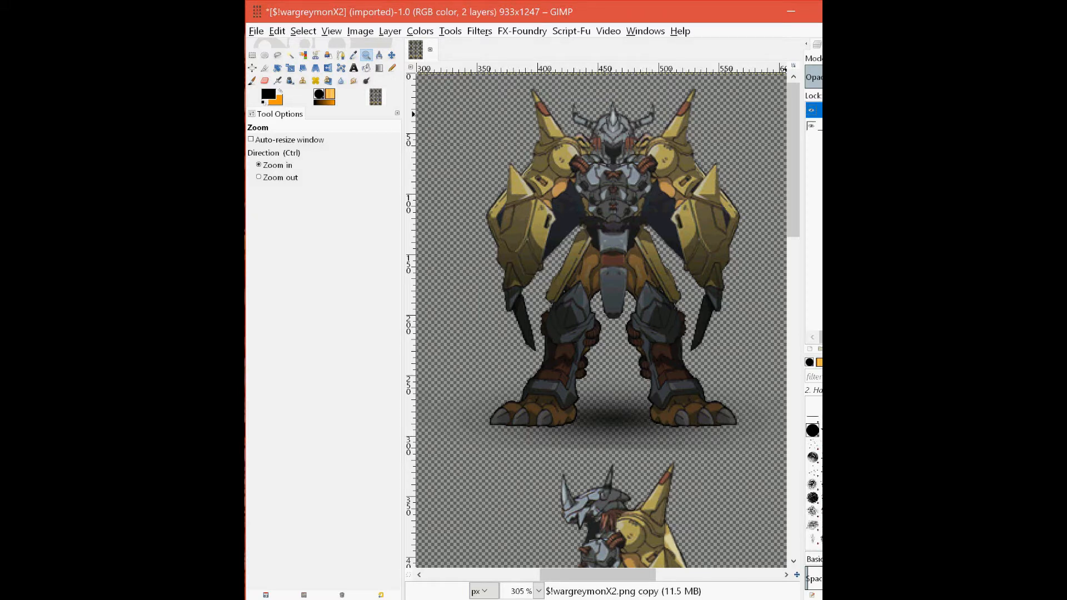
Turn the duplicate layer grey using Hue-Saturation with the saturation at -100.
right_click(603, 212)
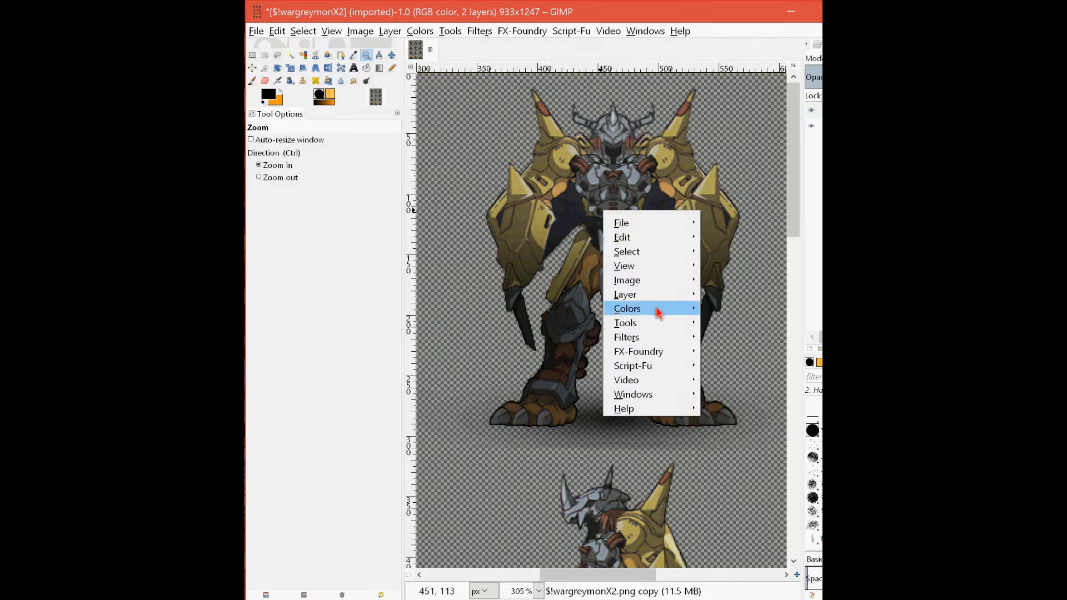
mouse_move(660, 310)
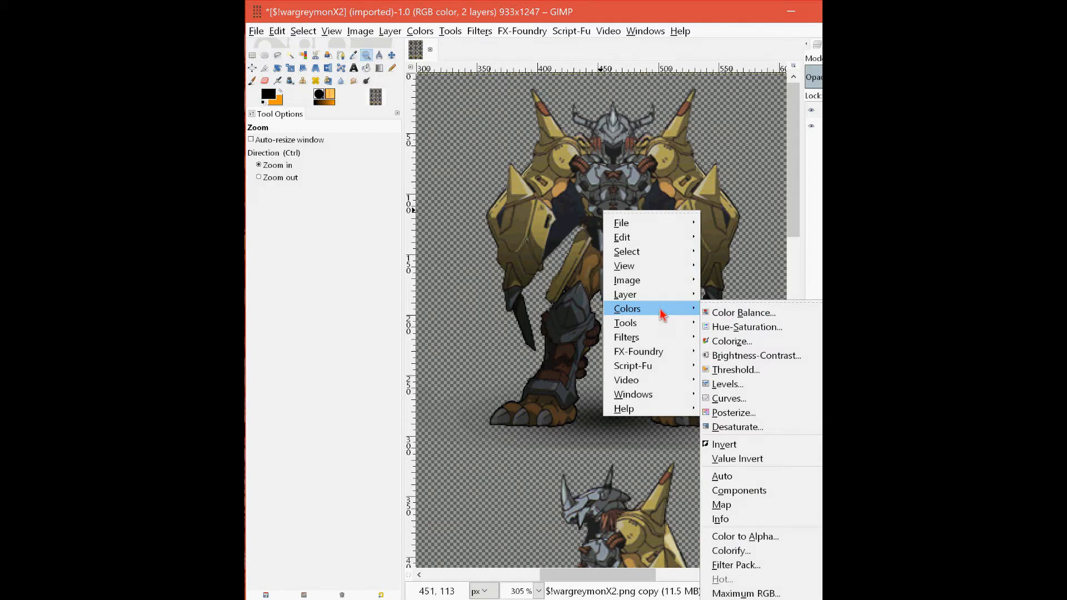
left_click(747, 329)
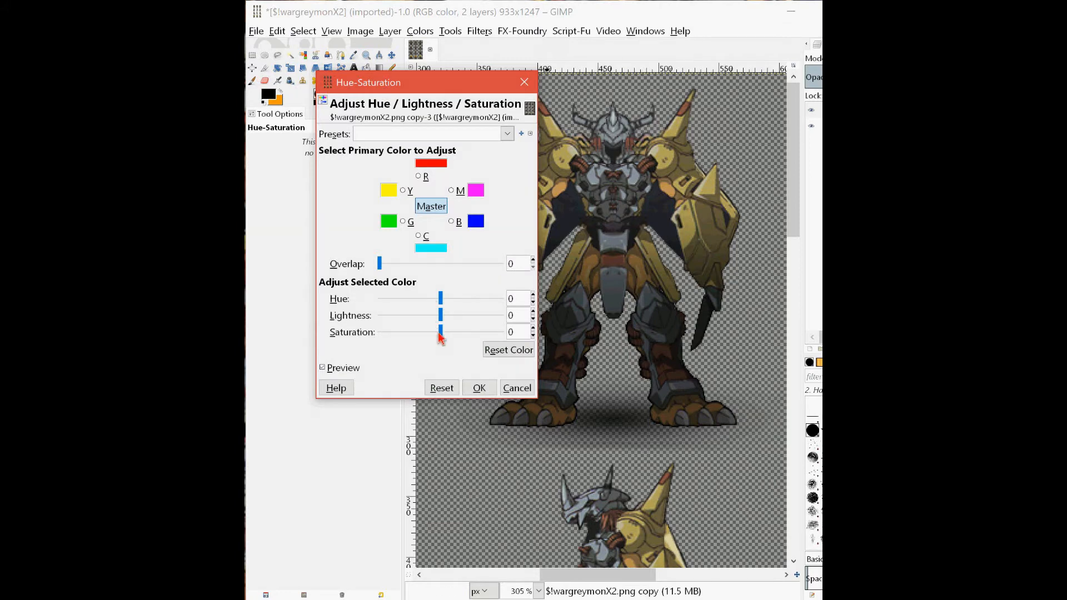
left_click_drag(440, 334, 380, 334)
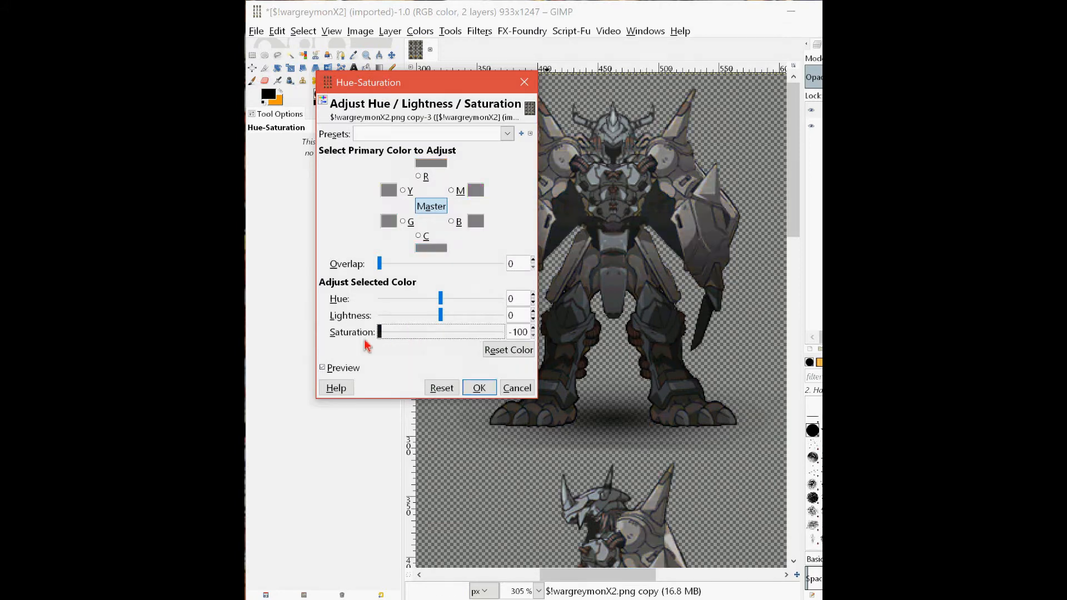
left_click(480, 392)
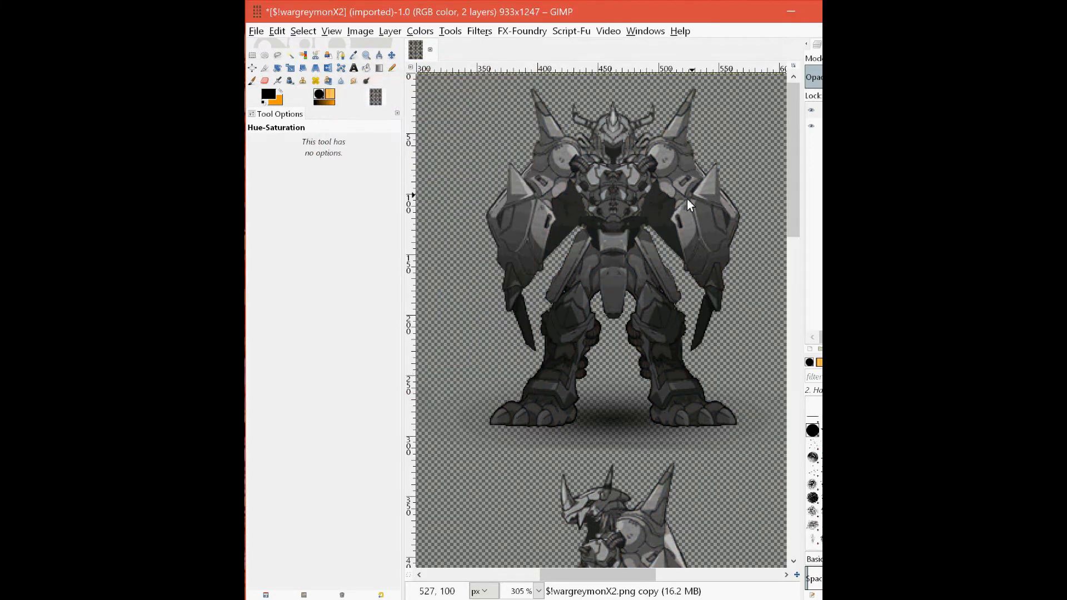
Toggle the grey copy's visibility to compare it with the original coloured sprite.
left_click(811, 110)
left_click(811, 110)
left_click(811, 110)
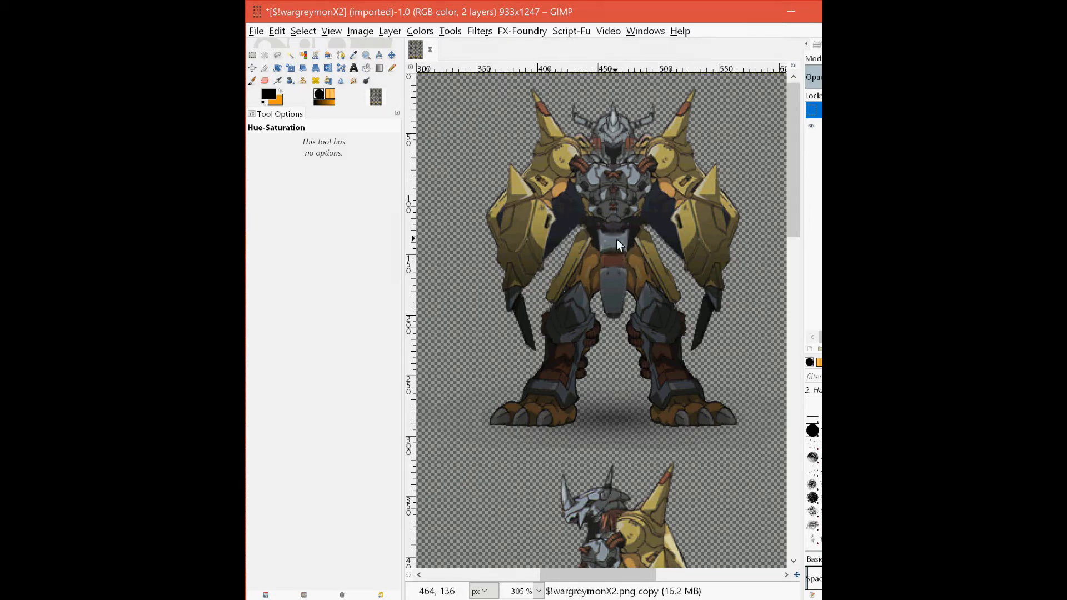
left_click(812, 112)
left_click(813, 112)
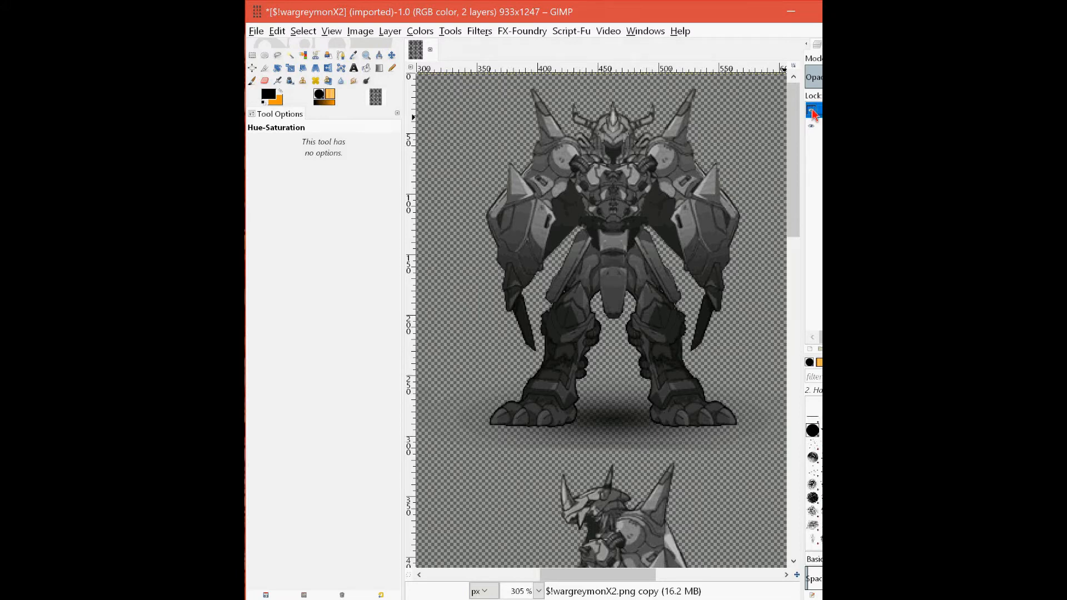
Darken the grey copy using Brightness-Contrast with the brightness at -110.
right_click(580, 236)
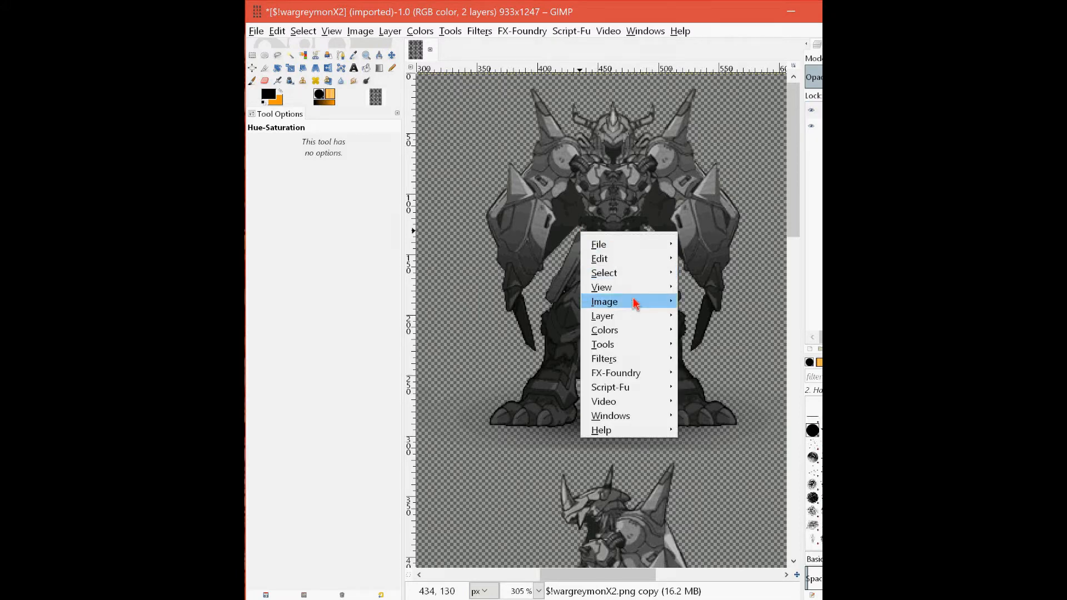
mouse_move(639, 331)
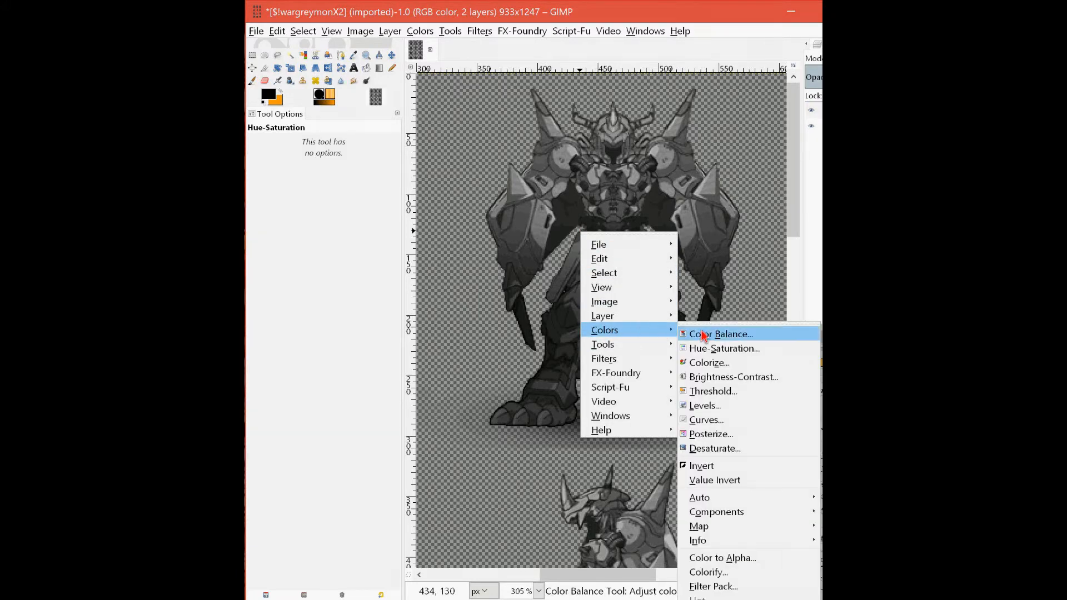
left_click(713, 377)
left_click_drag(548, 290, 380, 173)
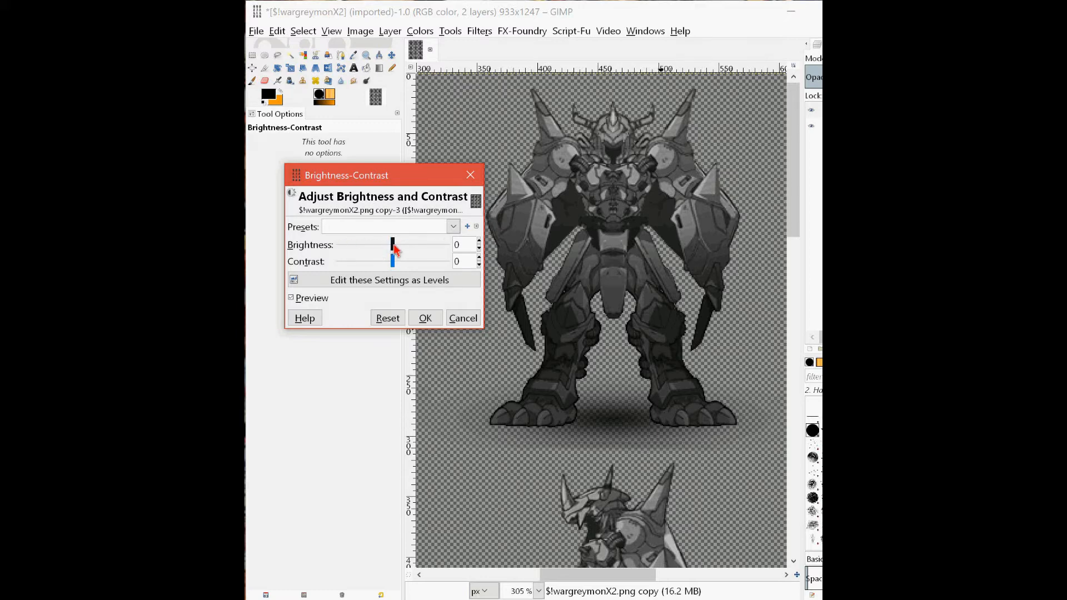
left_click(344, 249)
left_click(340, 243)
left_click(341, 244)
left_click(340, 244)
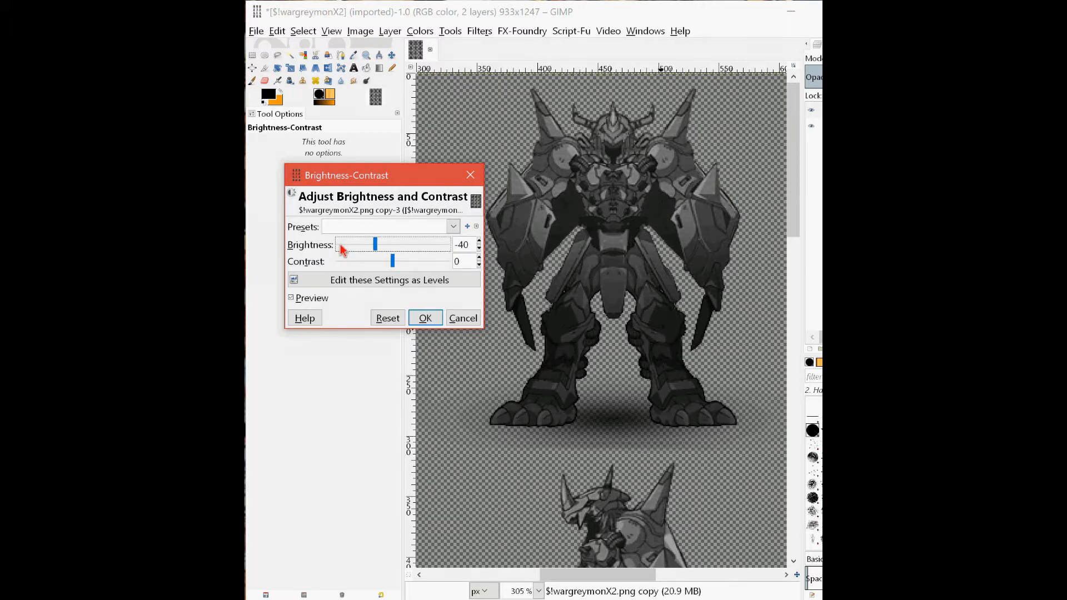
left_click(340, 243)
left_click(341, 243)
left_click(341, 242)
left_click(341, 243)
left_click(341, 244)
left_click(342, 244)
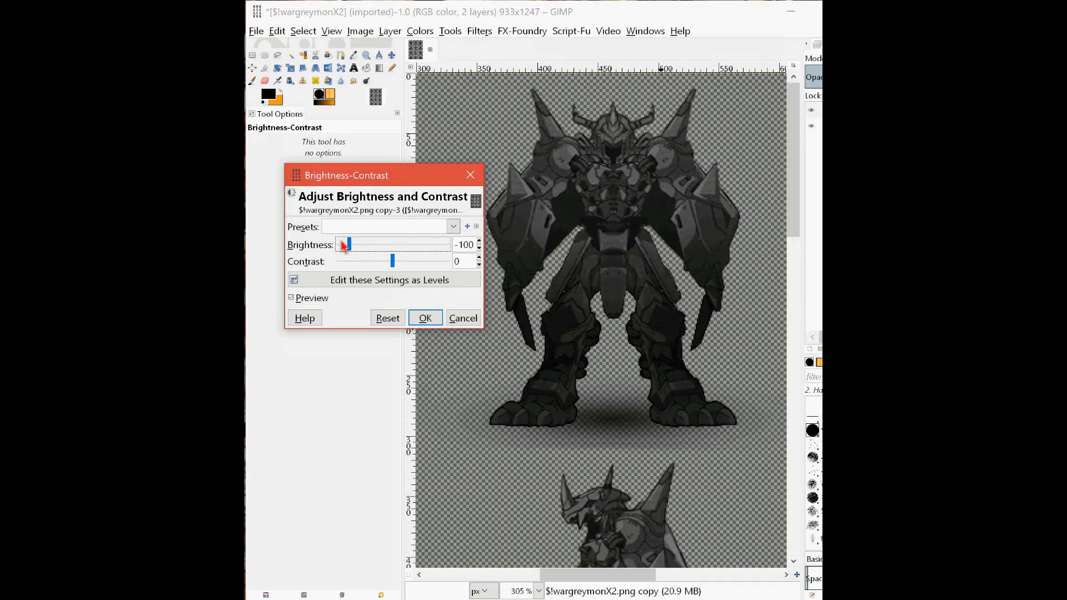
left_click(344, 246)
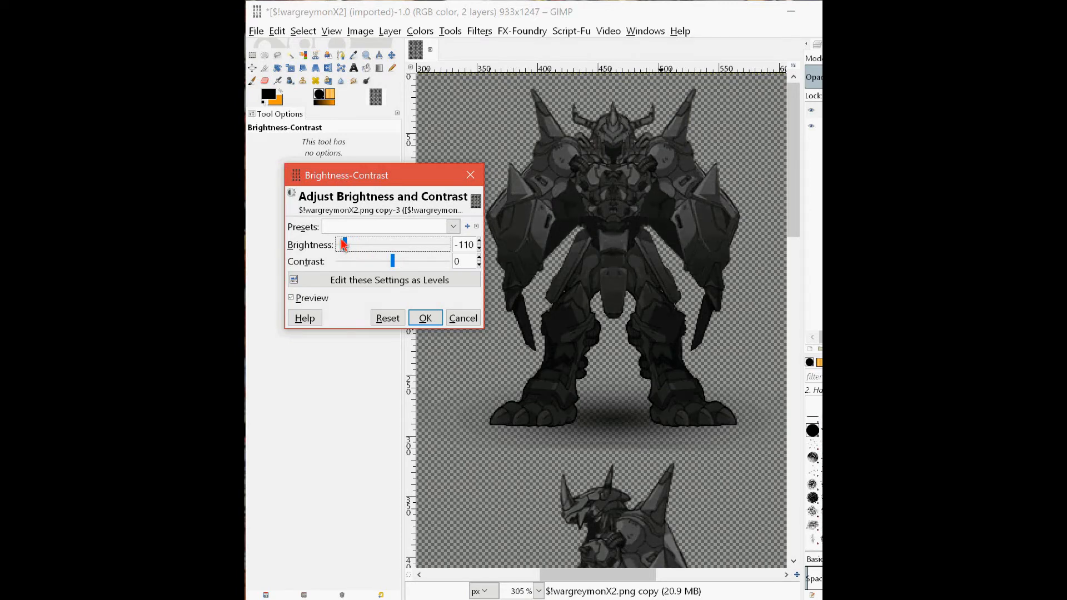
left_click(436, 317)
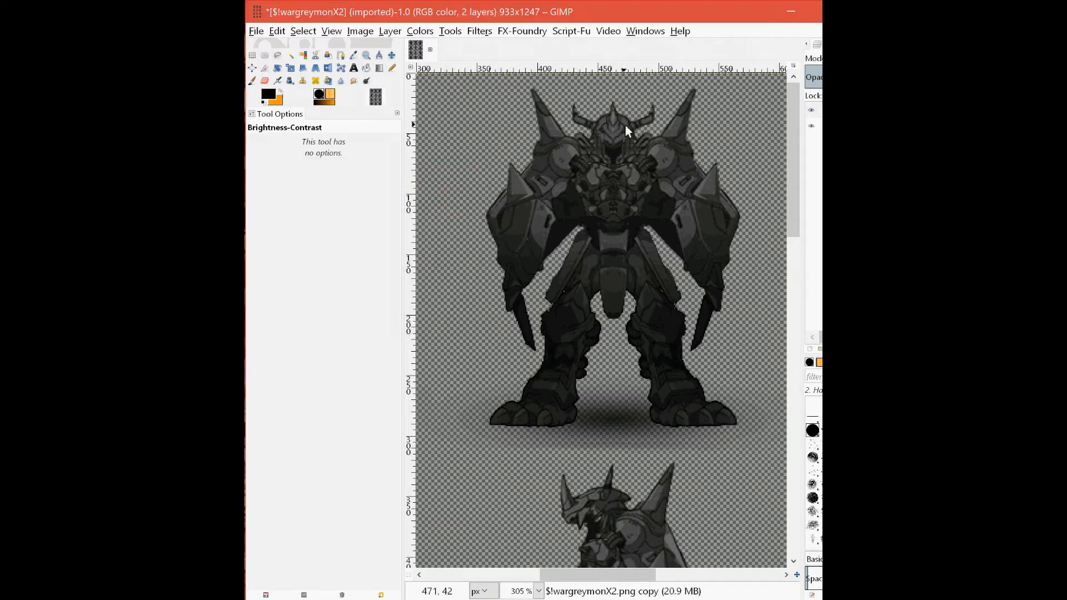
Compare the darkened copy with the original sprite and leave the copy layer hidden.
left_click(810, 111)
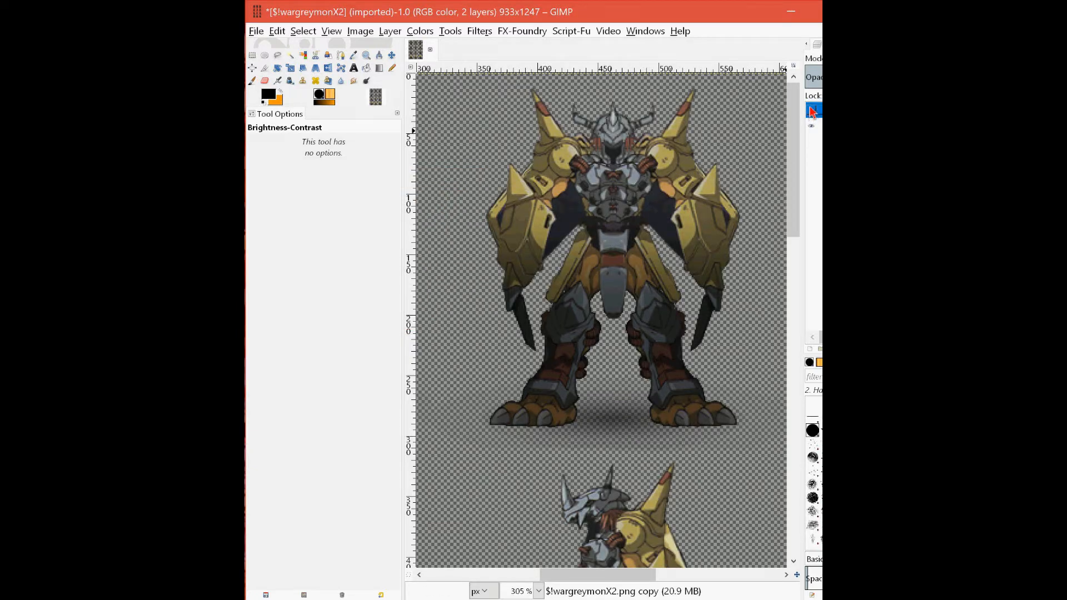
left_click(811, 112)
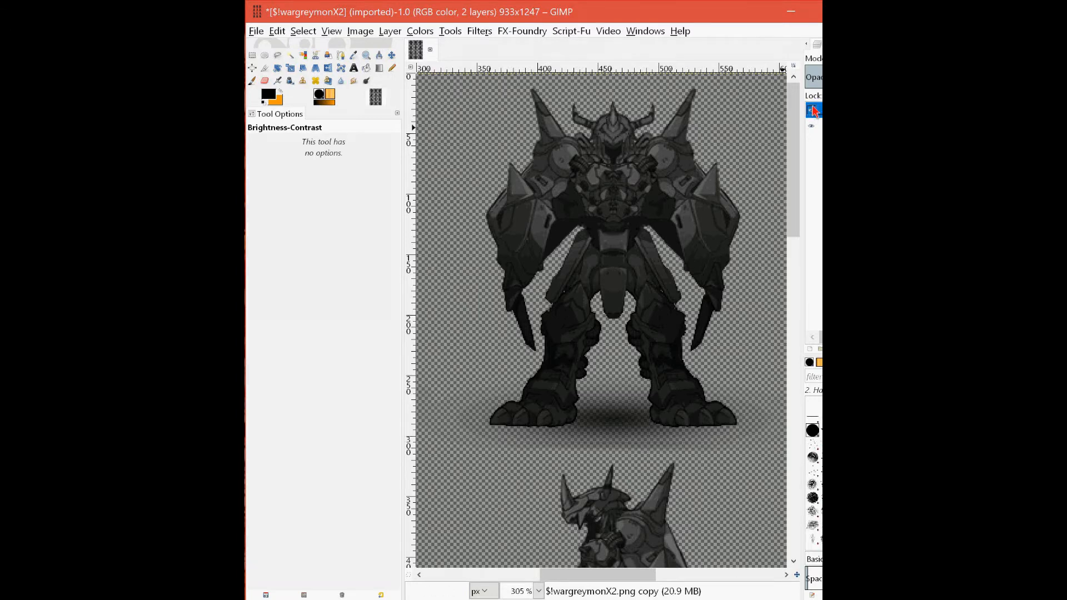
left_click(812, 111)
left_click(813, 111)
left_click(812, 111)
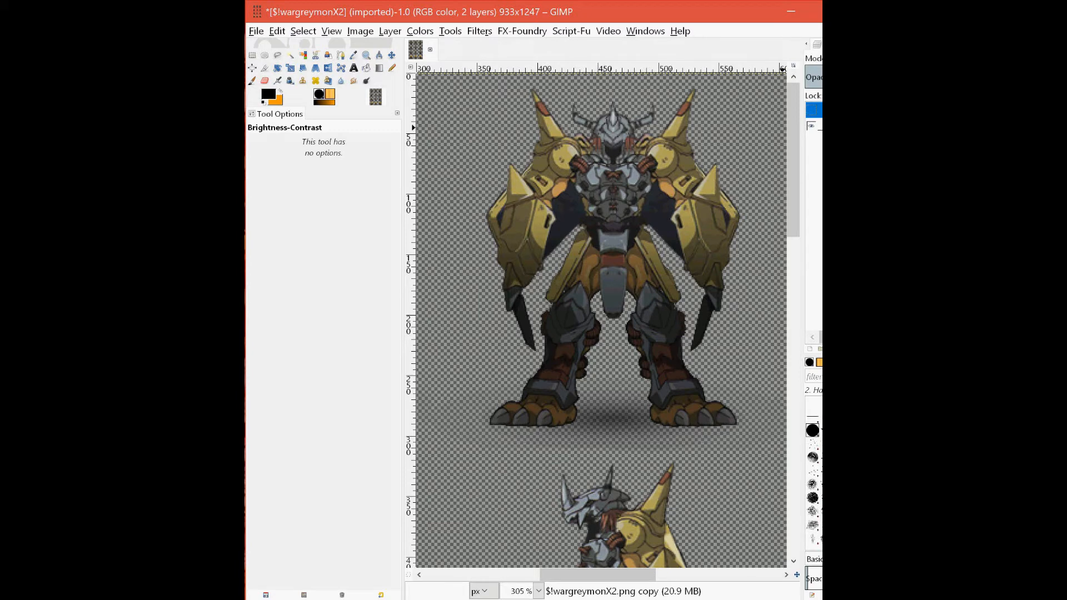
Recolour the original sprite layer green using Hue-Saturation with the master hue at 75.
left_click(820, 126)
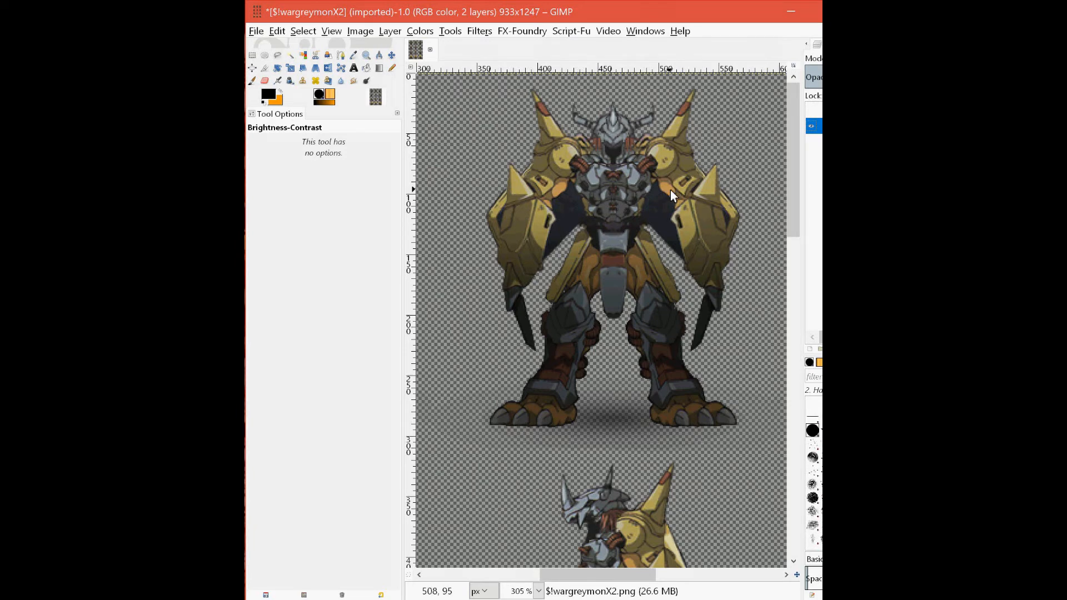
right_click(591, 198)
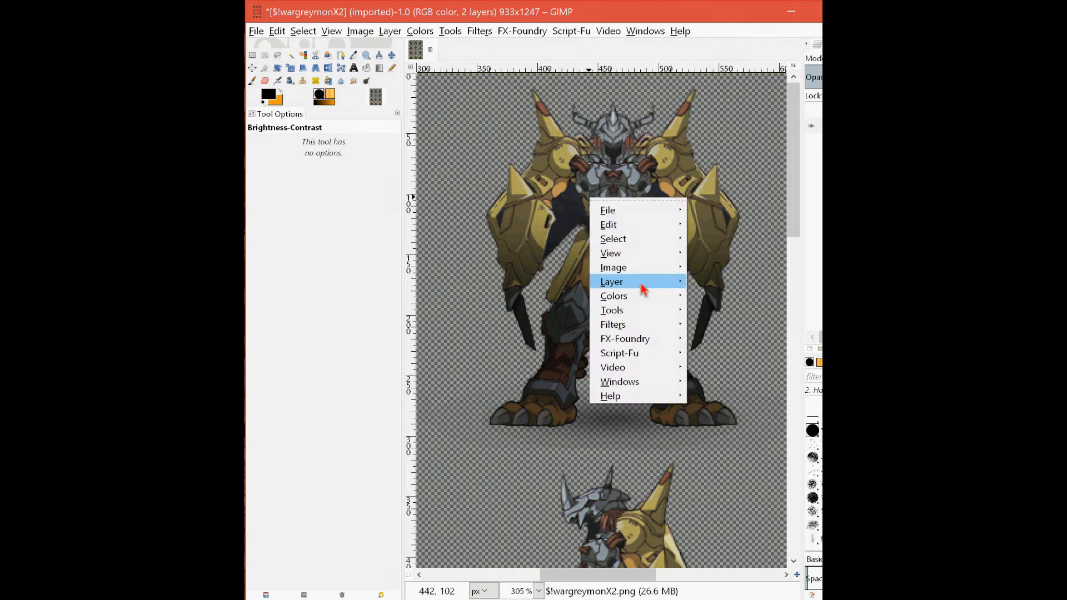
mouse_move(638, 301)
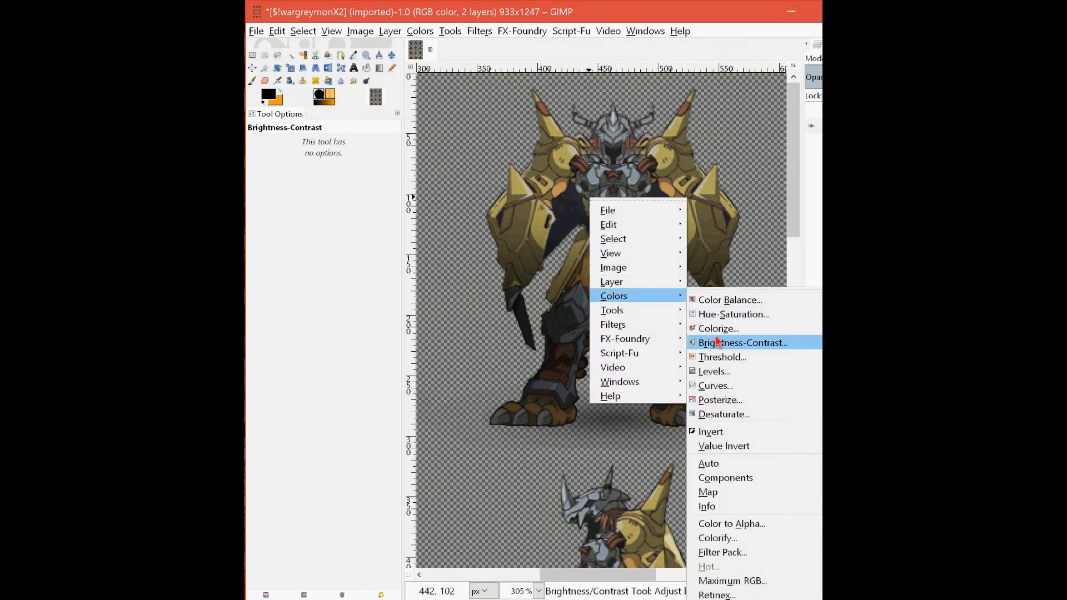
left_click(733, 315)
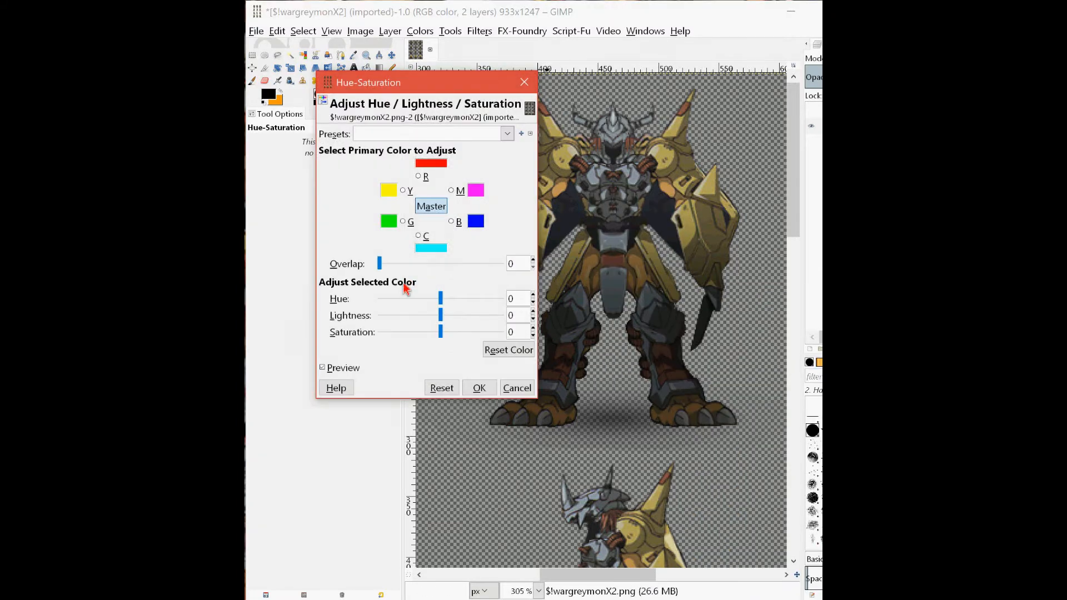
left_click_drag(447, 89, 349, 108)
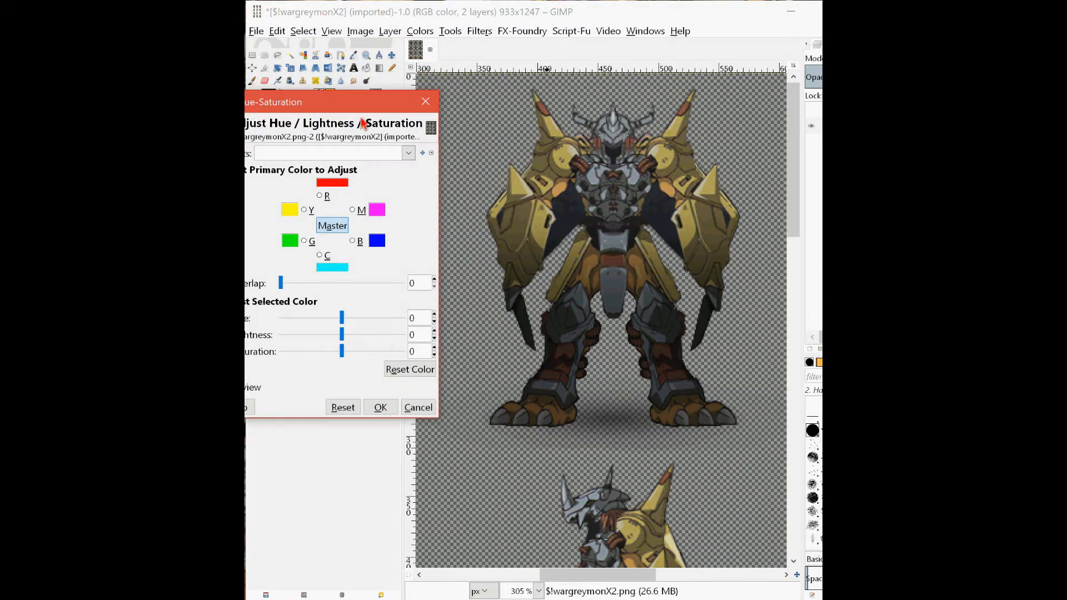
left_click_drag(359, 103, 390, 117)
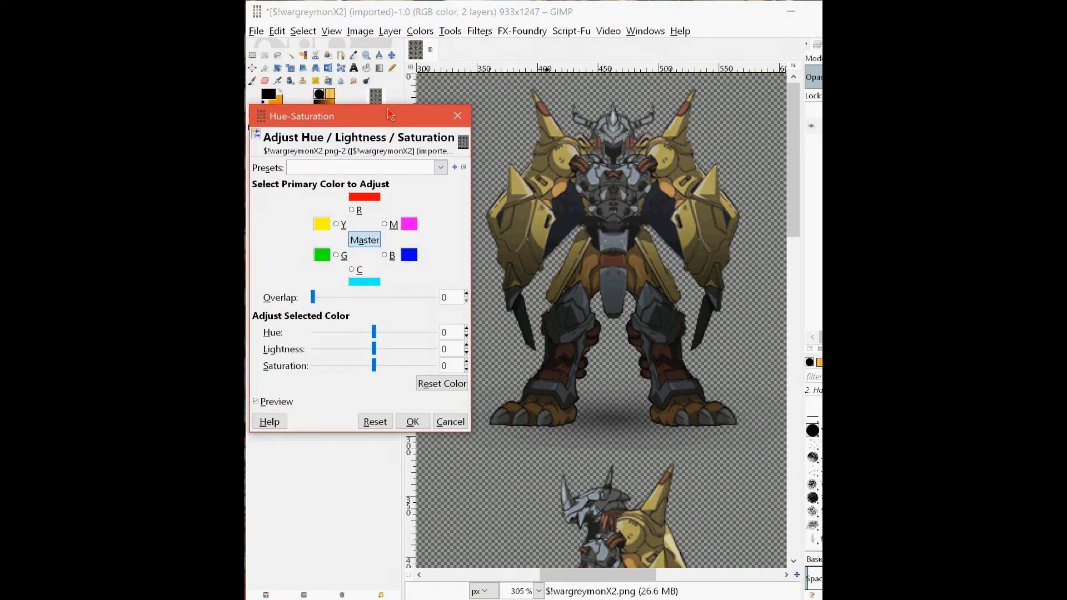
left_click(417, 332)
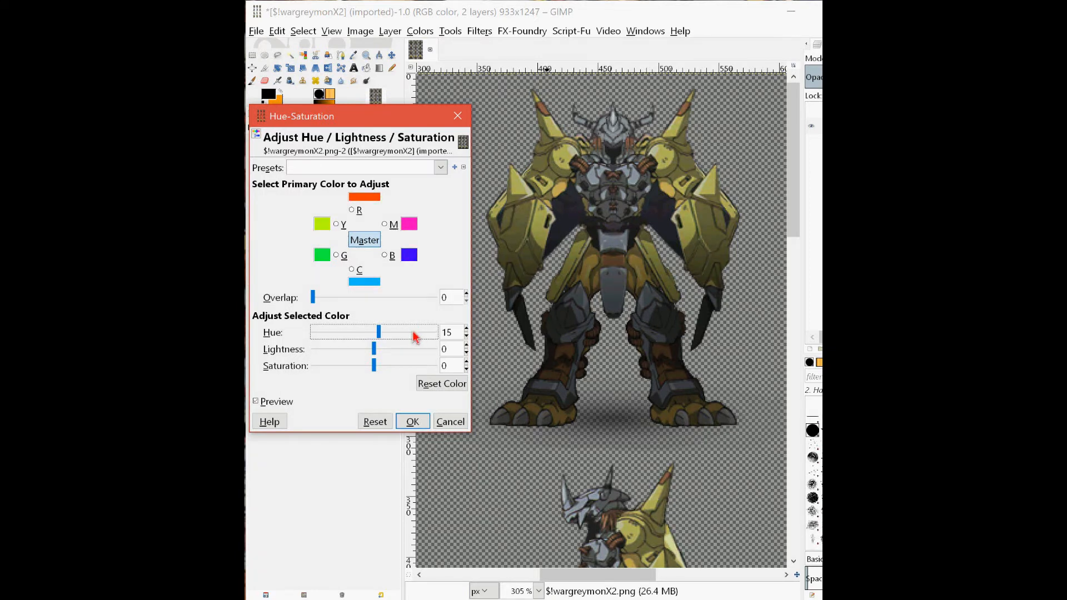
left_click(414, 336)
left_click(420, 334)
left_click(419, 335)
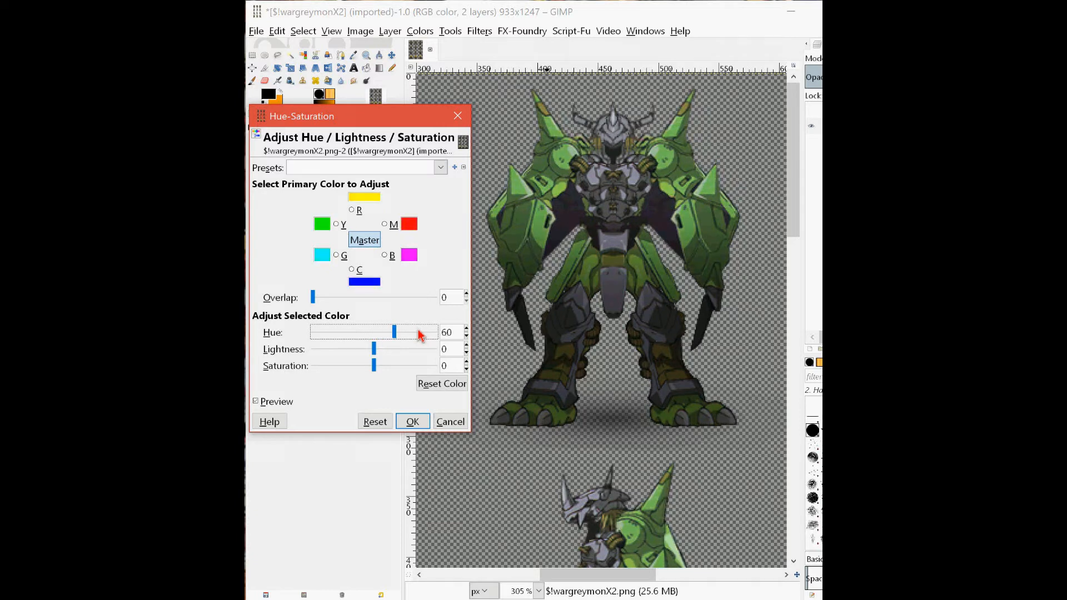
left_click(420, 335)
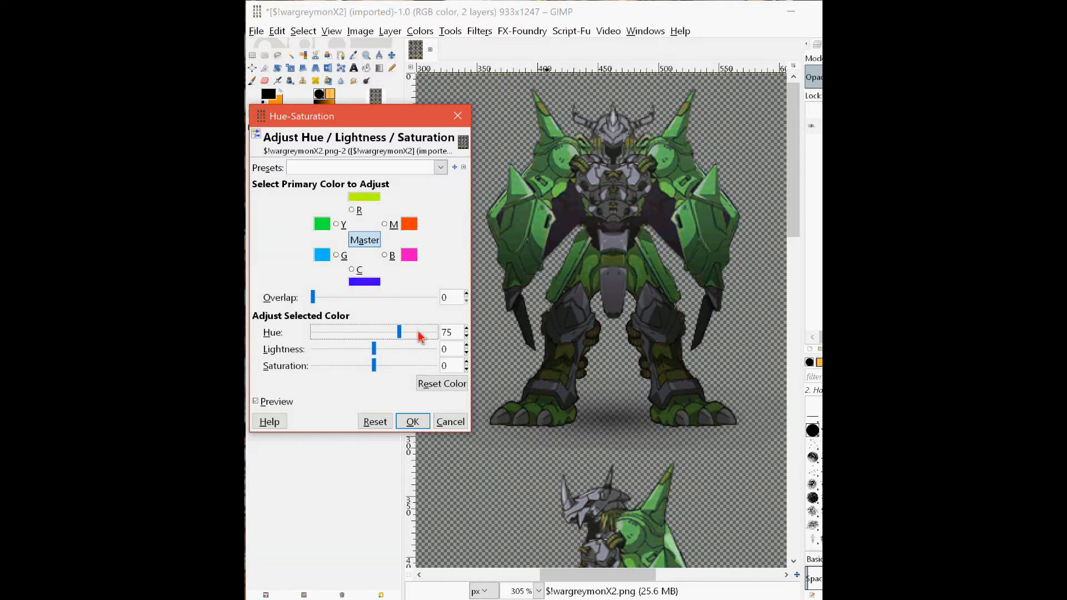
left_click(387, 333)
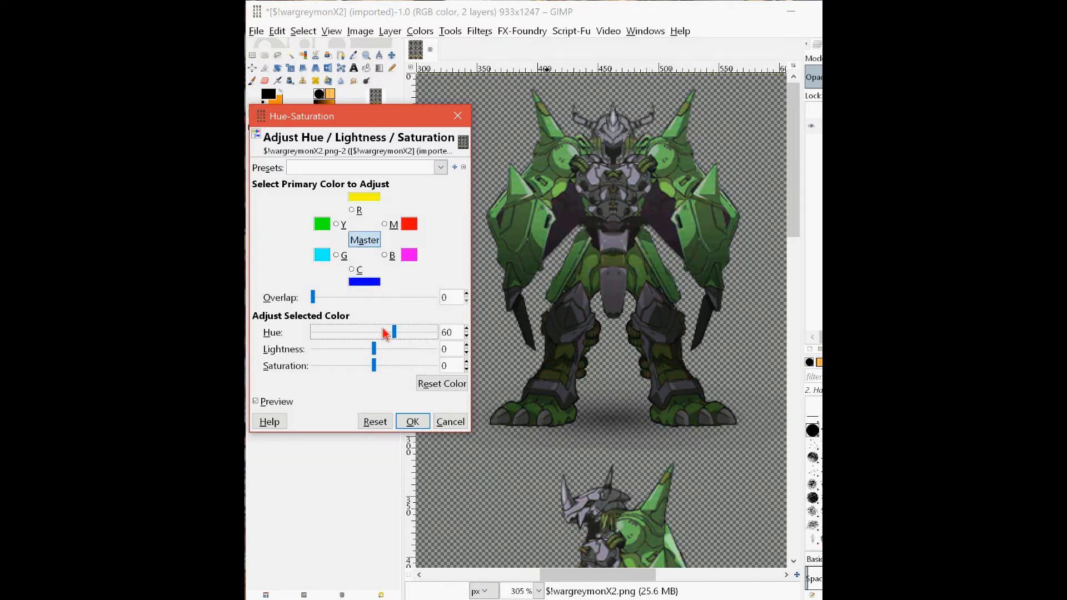
left_click(414, 332)
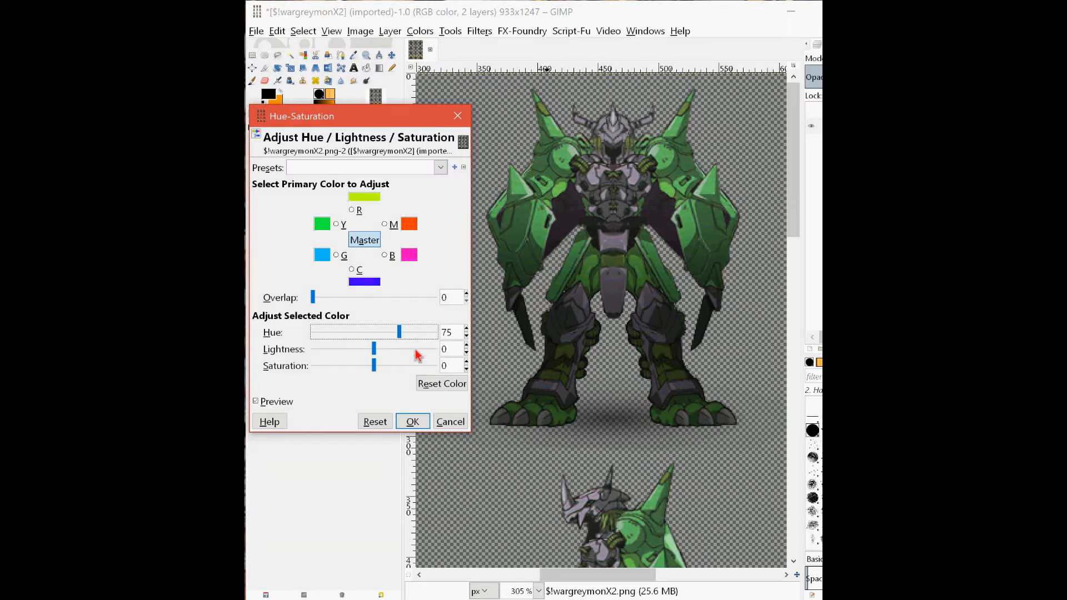
left_click(415, 422)
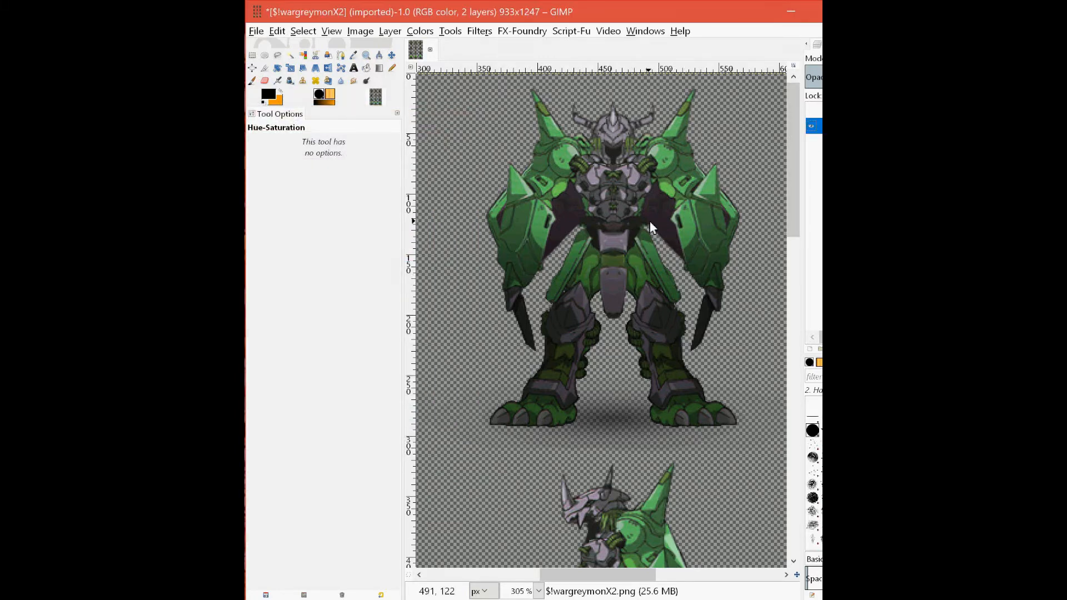
Show the grey copy, make it the active layer, and erase the left foot's claws using the Hardness 100 brush at size 6.
left_click(812, 121)
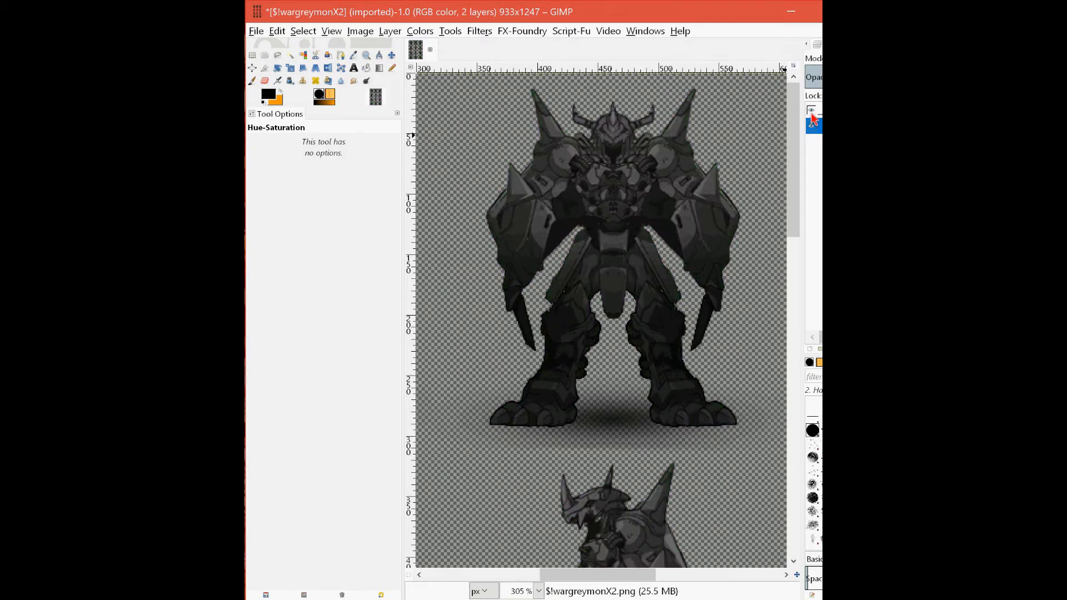
left_click(813, 111)
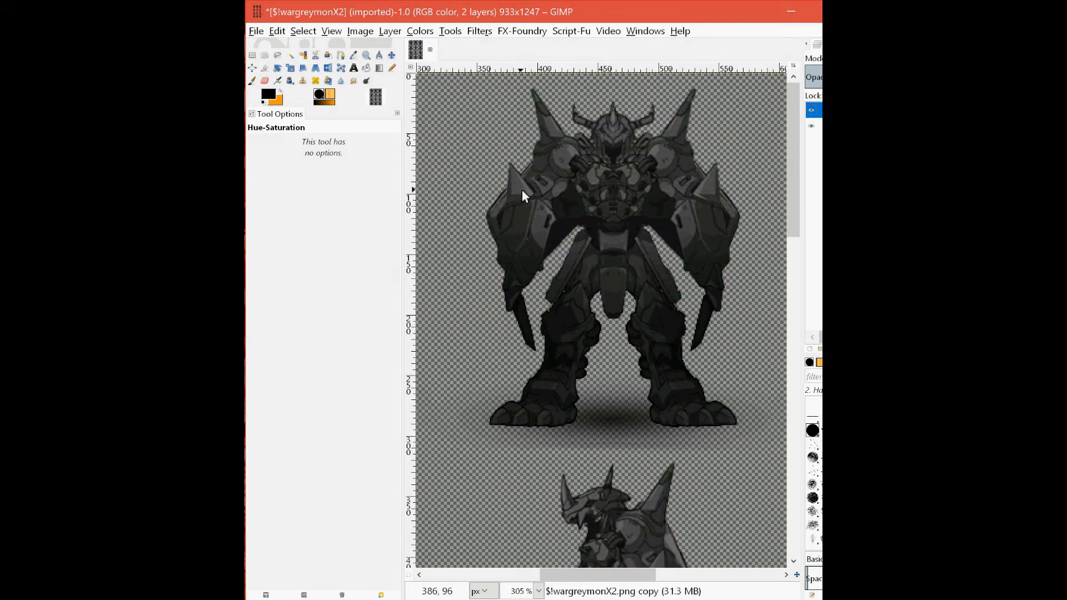
left_click(269, 82)
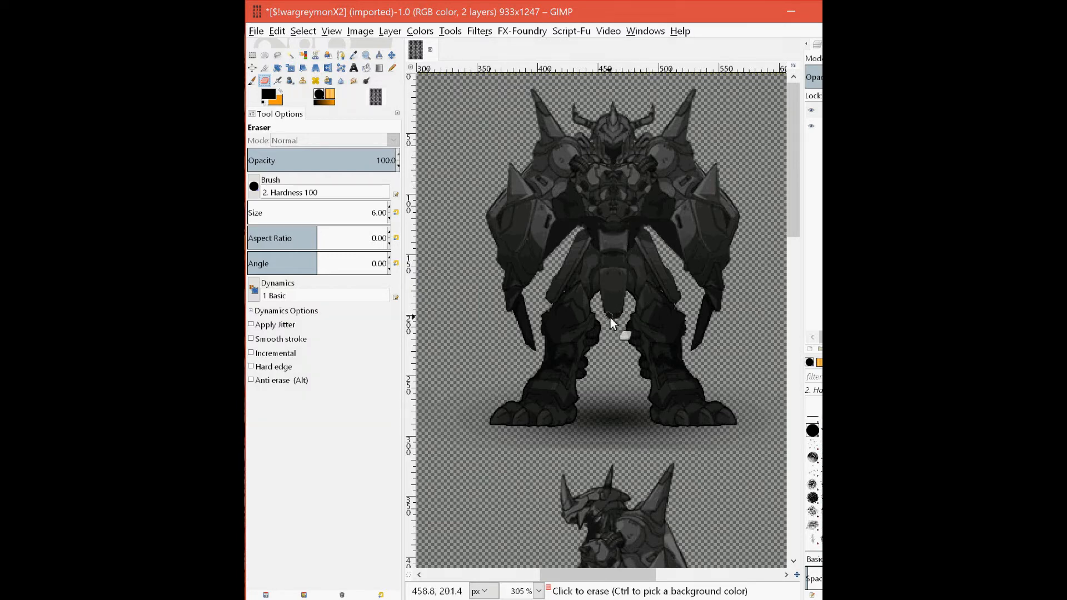
left_click(254, 187)
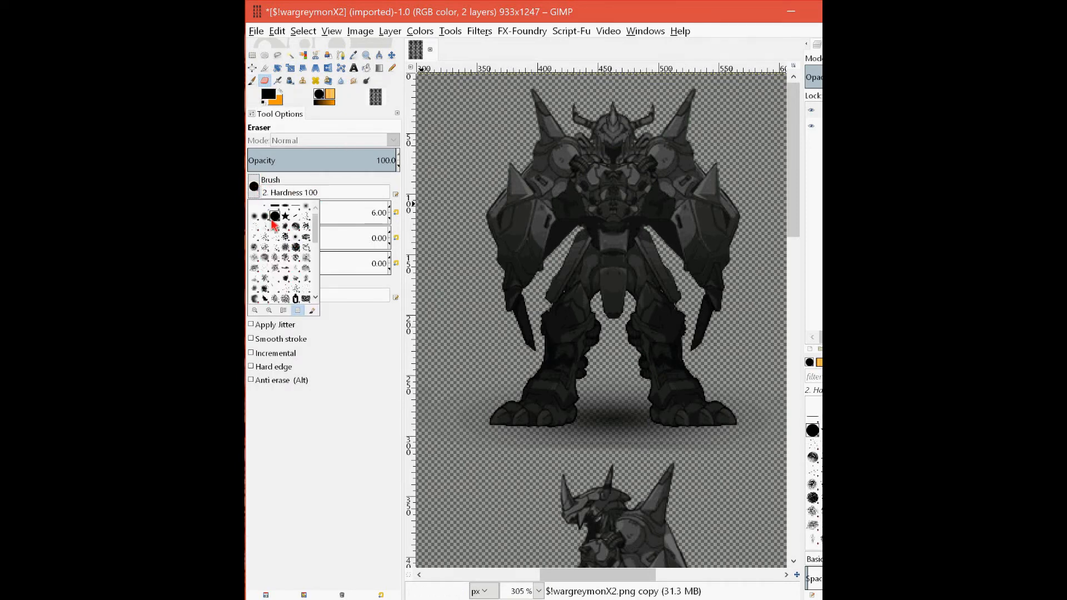
left_click(403, 188)
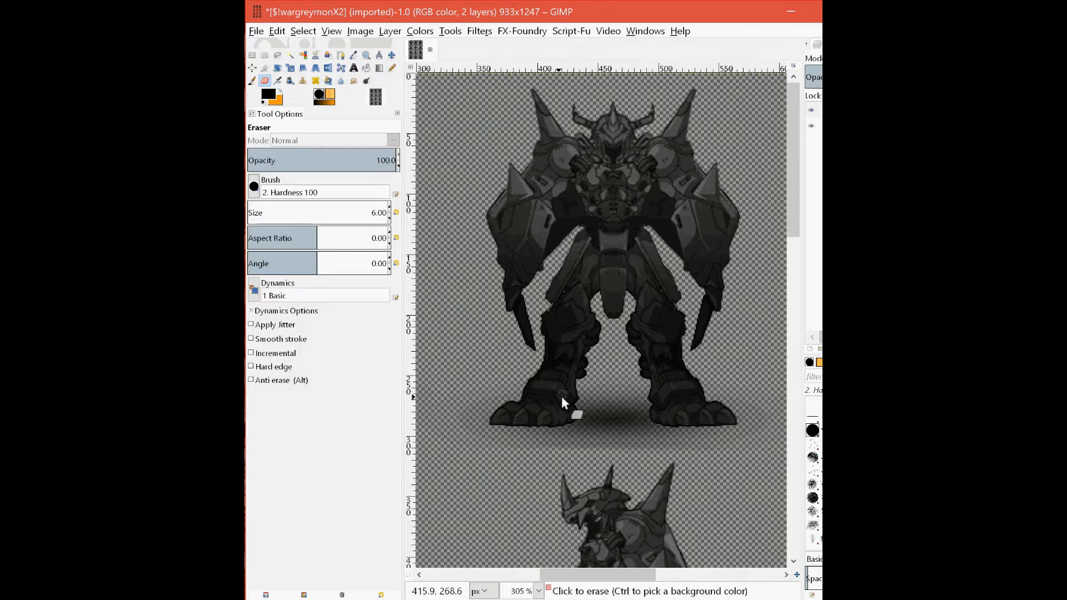
left_click_drag(542, 422, 521, 419)
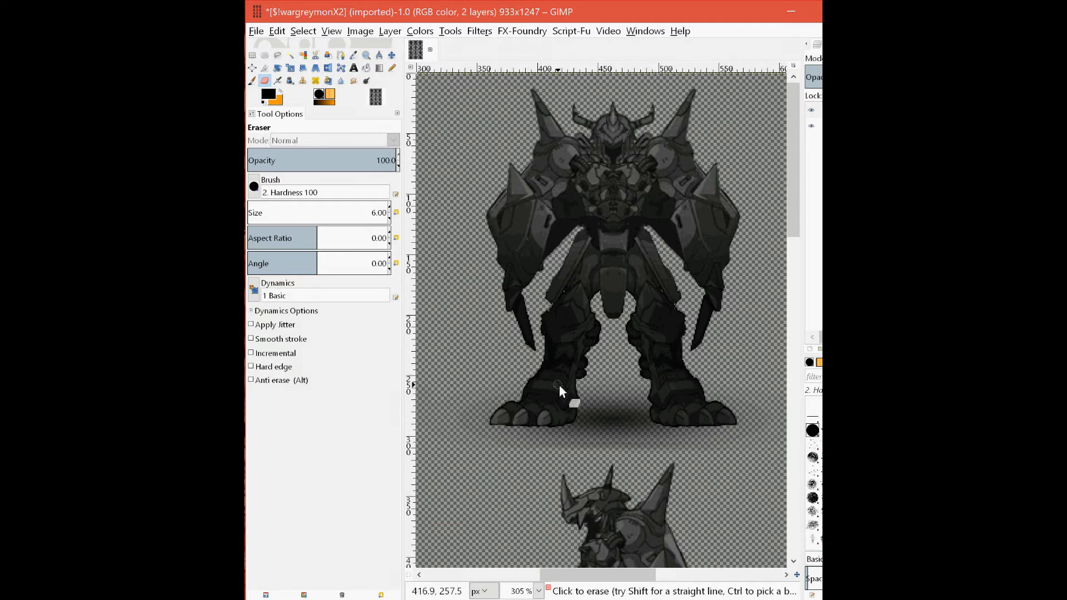
Toggle the grey copy's visibility to compare it with the green layer beneath, leaving the copy shown.
left_click(811, 109)
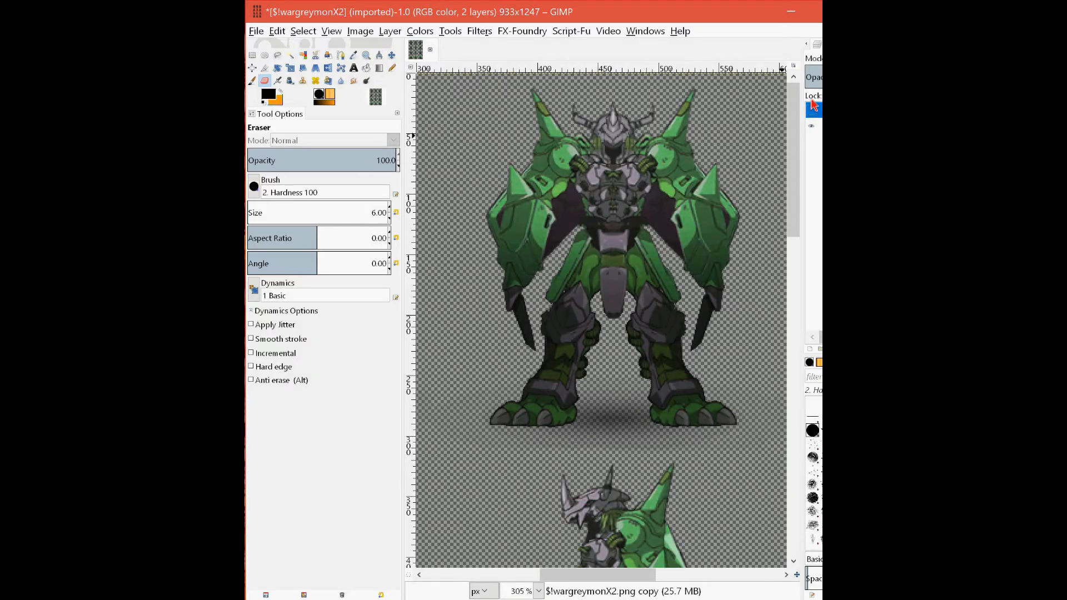
left_click(810, 112)
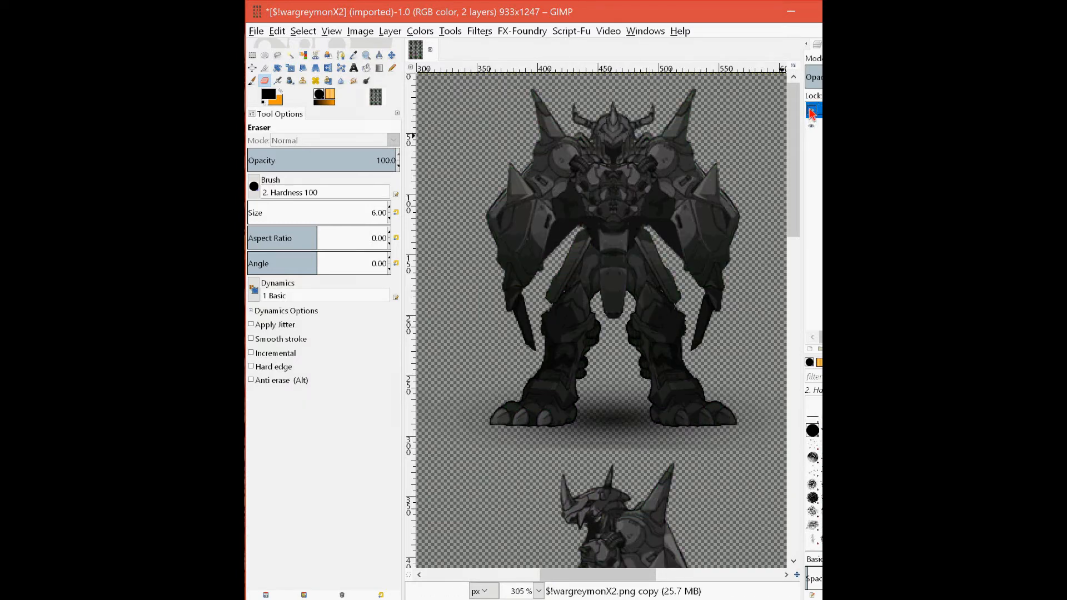
left_click(811, 111)
left_click(812, 111)
left_click(812, 111)
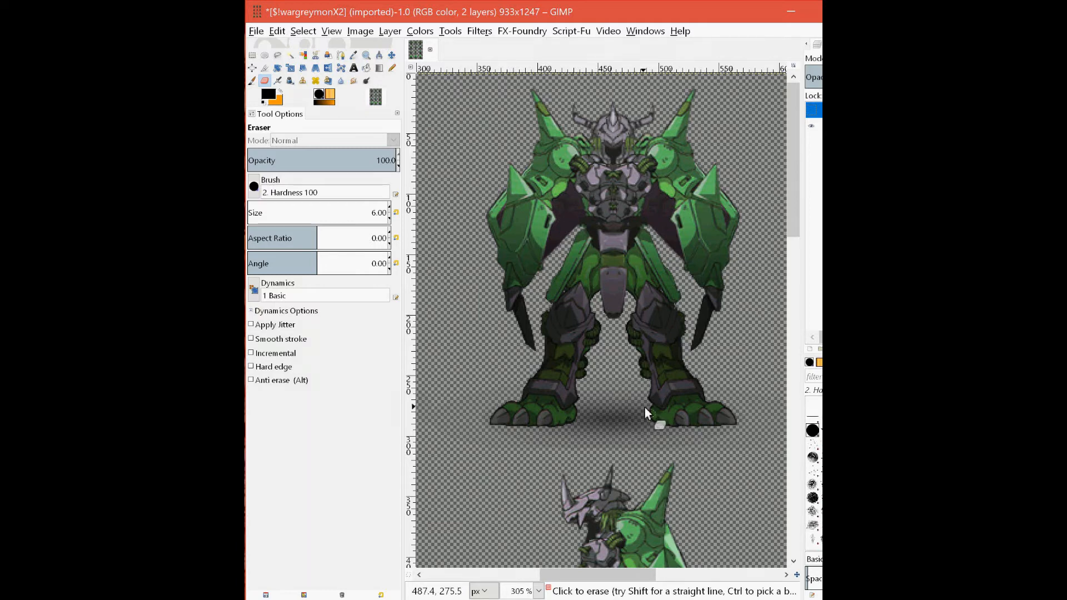
left_click(814, 109)
left_click(813, 107)
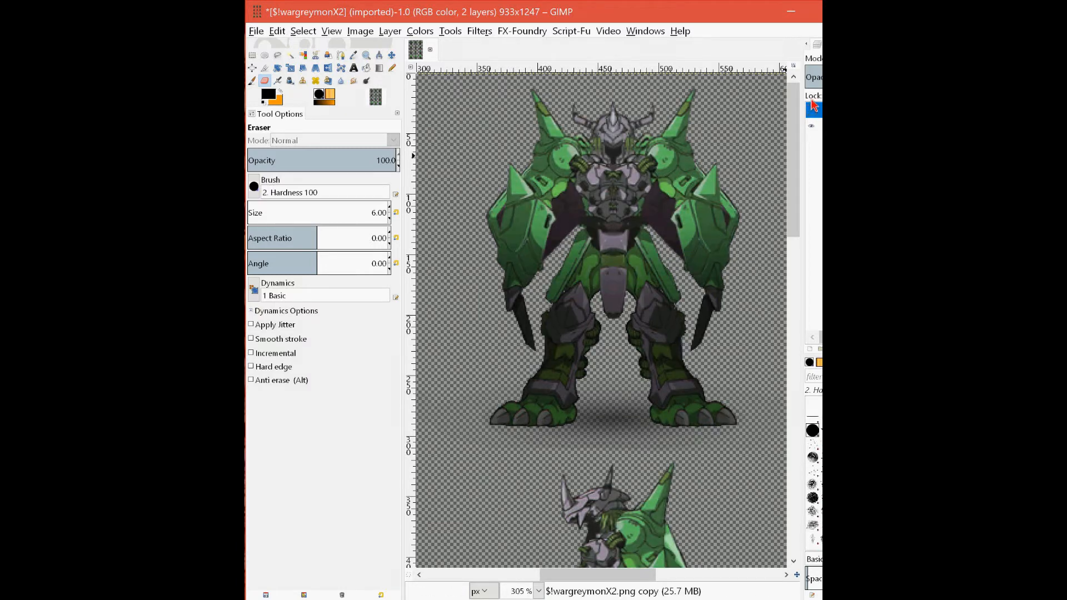
left_click(812, 111)
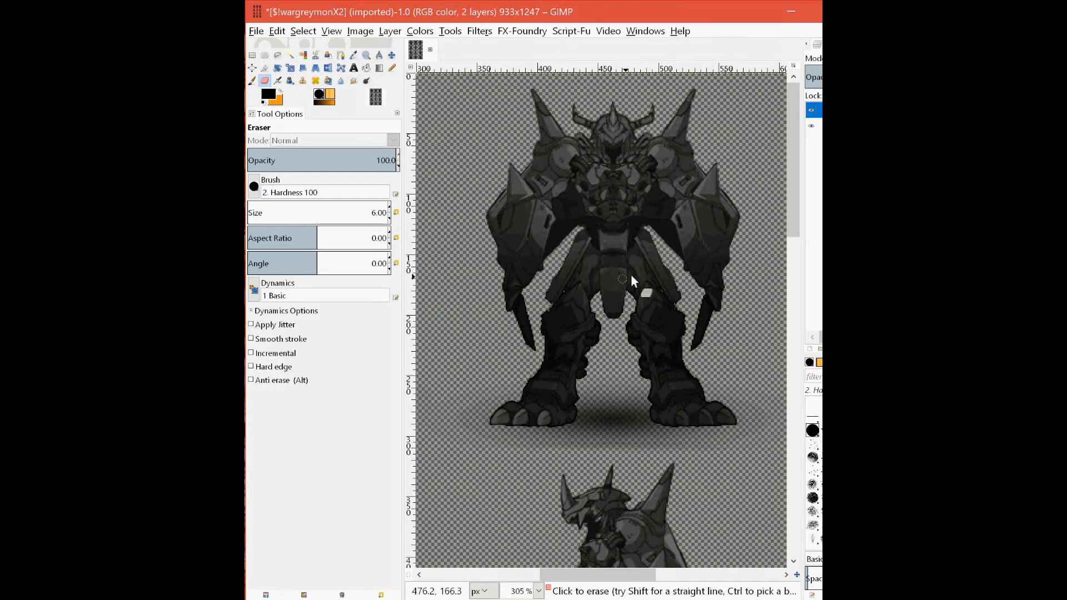
Fuzzy-select the background around the sprites on the grey copy at threshold 15, delete its contents, and clear the selection.
left_click(290, 56)
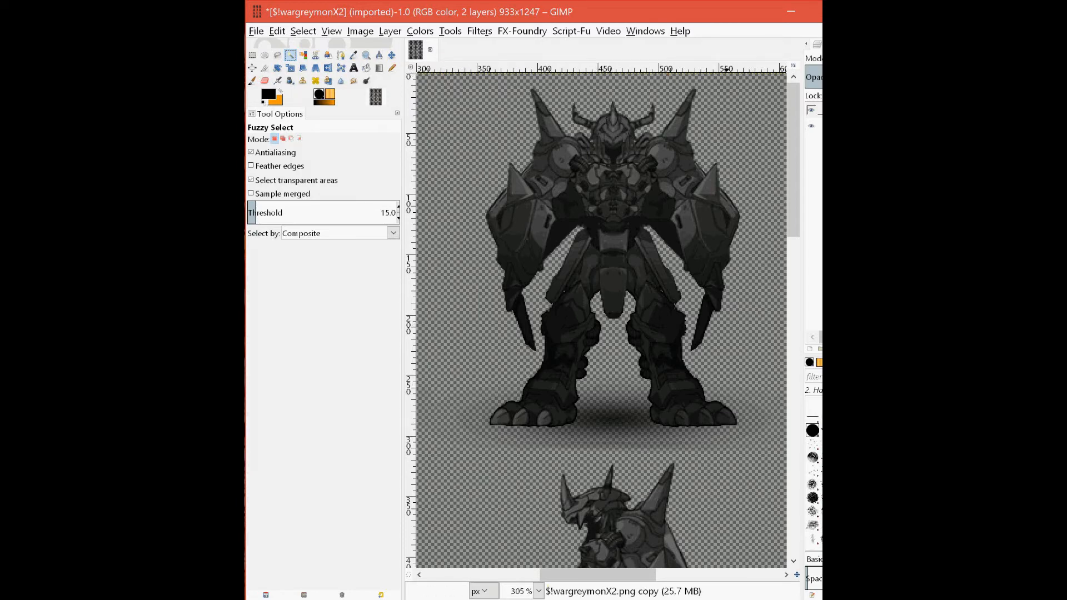
left_click(465, 121)
left_click_drag(466, 122, 695, 153)
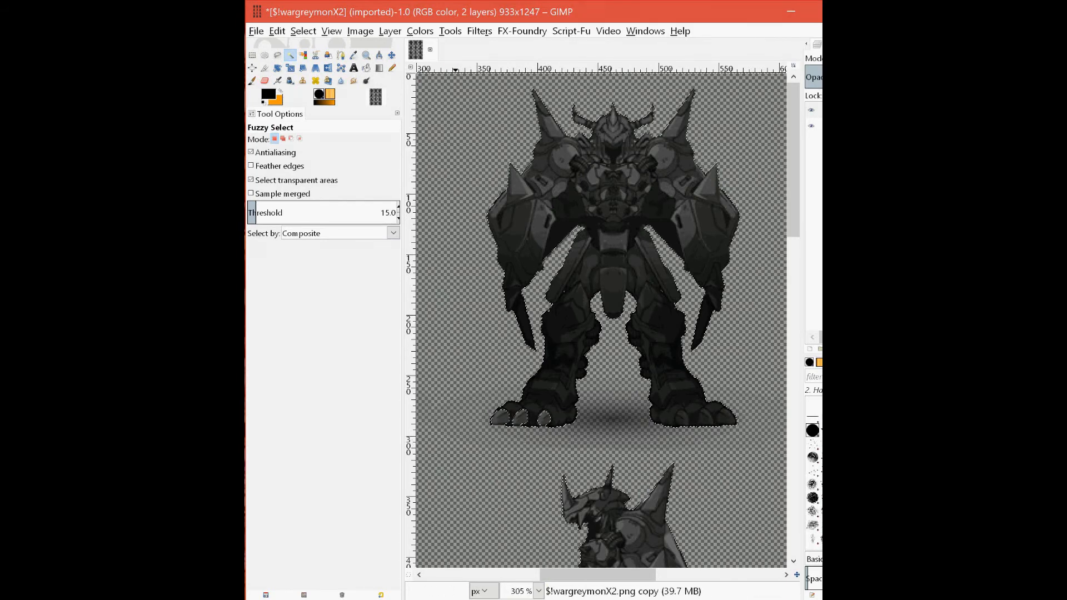
left_click(251, 55)
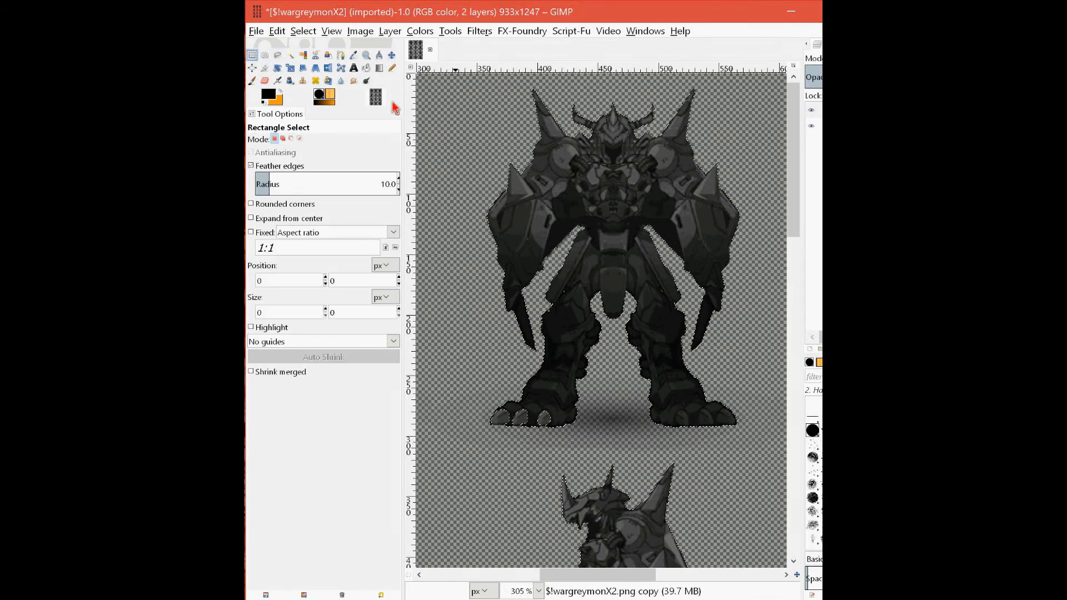
left_click(633, 188)
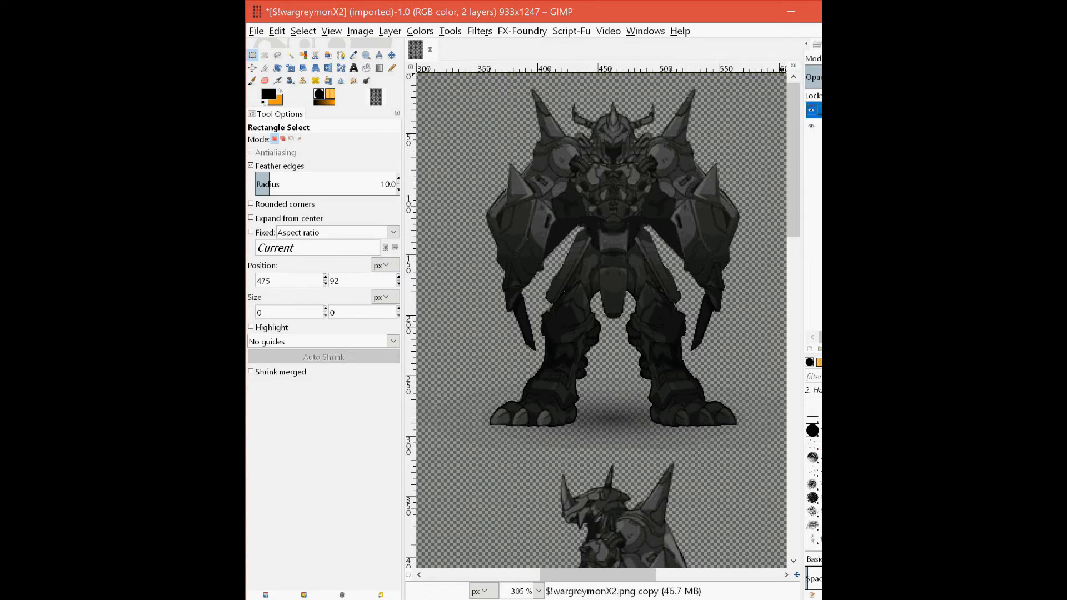
Recheck the grey copy against the green layer, then erase a spot on the left foot's claws with the size 6 eraser.
left_click(812, 111)
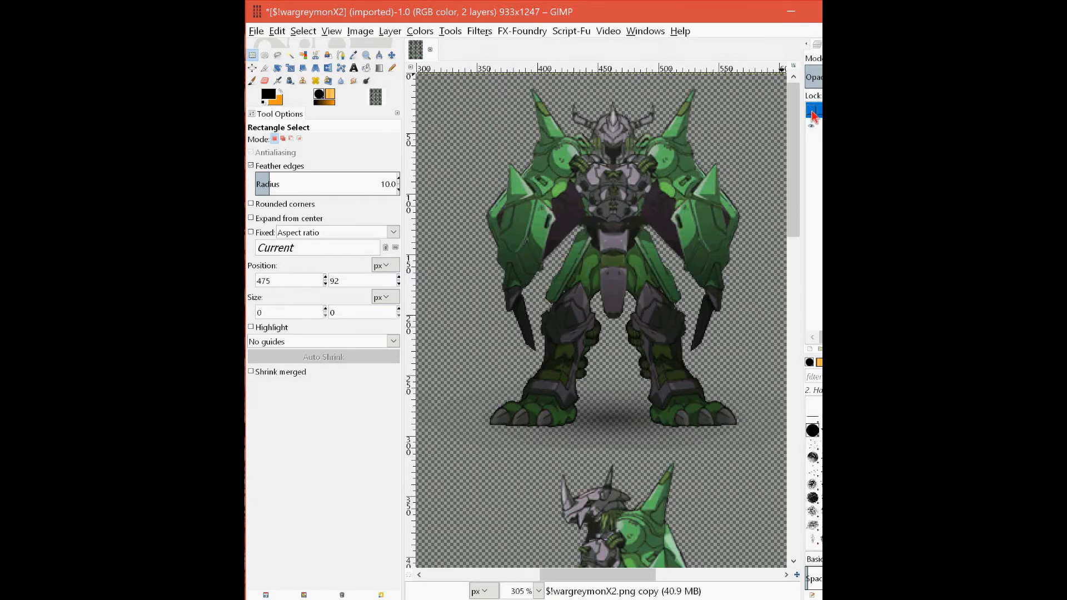
left_click(812, 114)
left_click(813, 113)
left_click(813, 114)
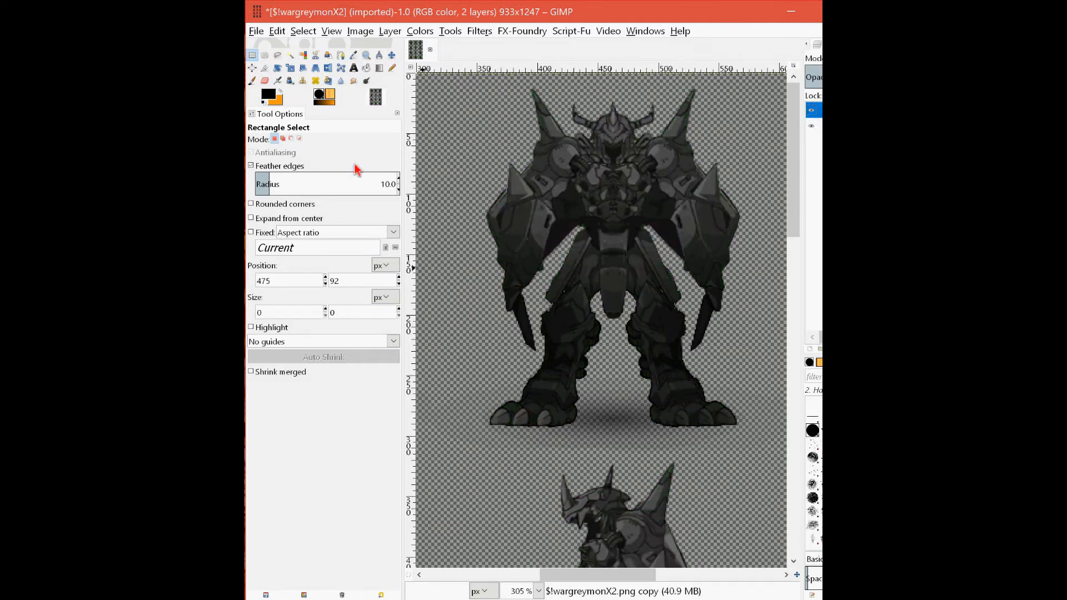
left_click(264, 81)
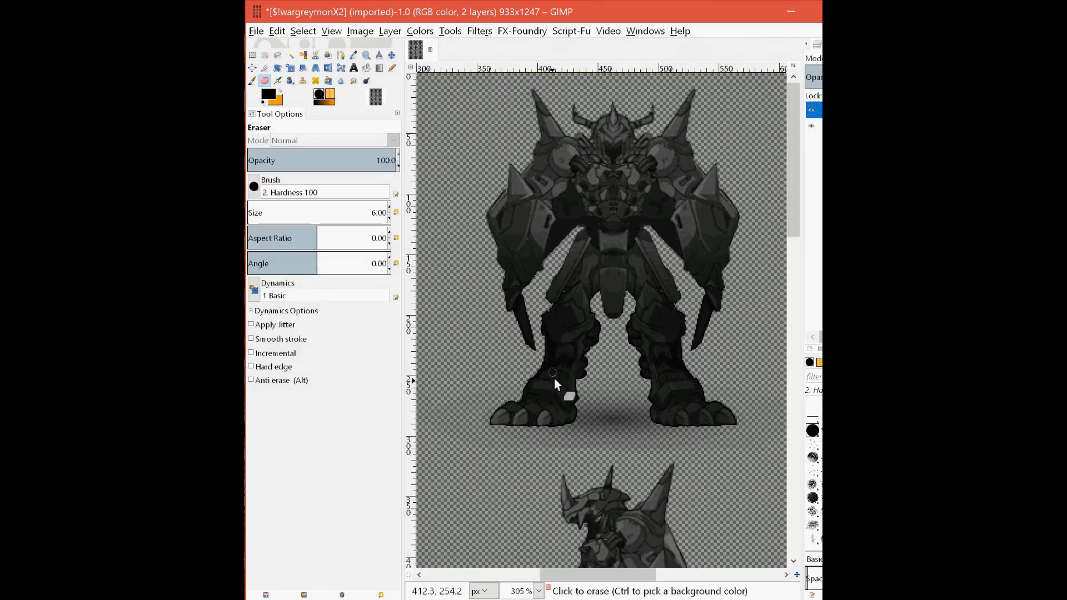
left_click(524, 416)
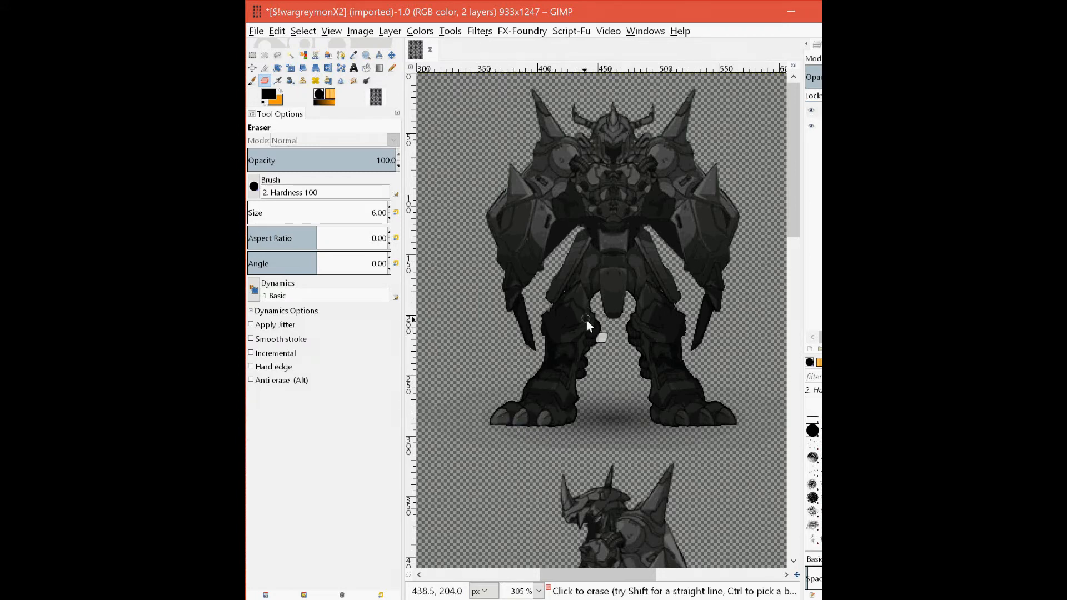
Outline the head, collar and chest of the topmost sprite with Free Select and commit the outline as a selection.
left_click(278, 55)
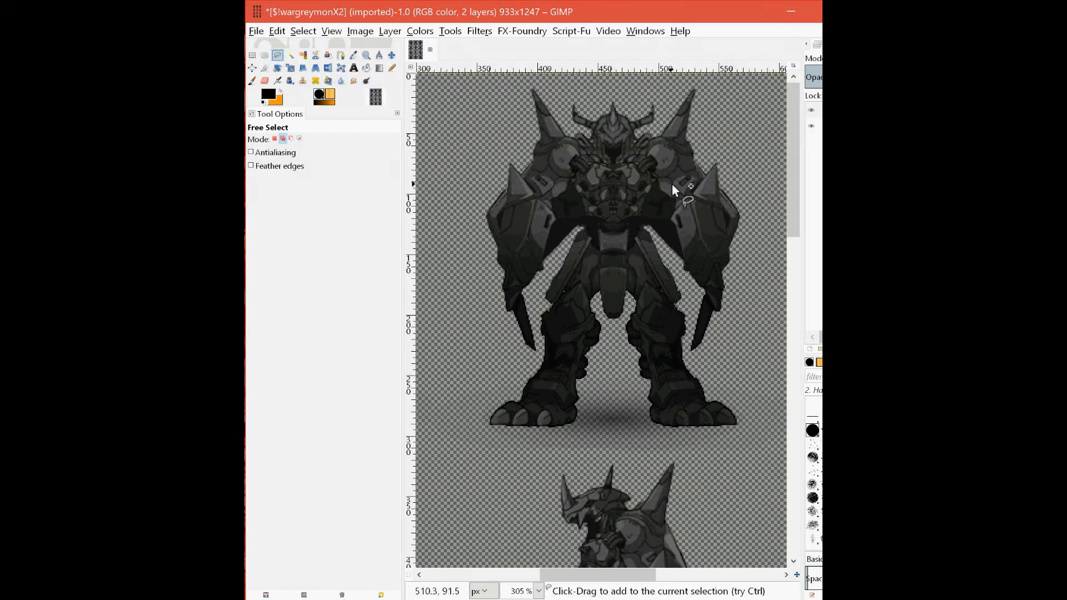
left_click(641, 135)
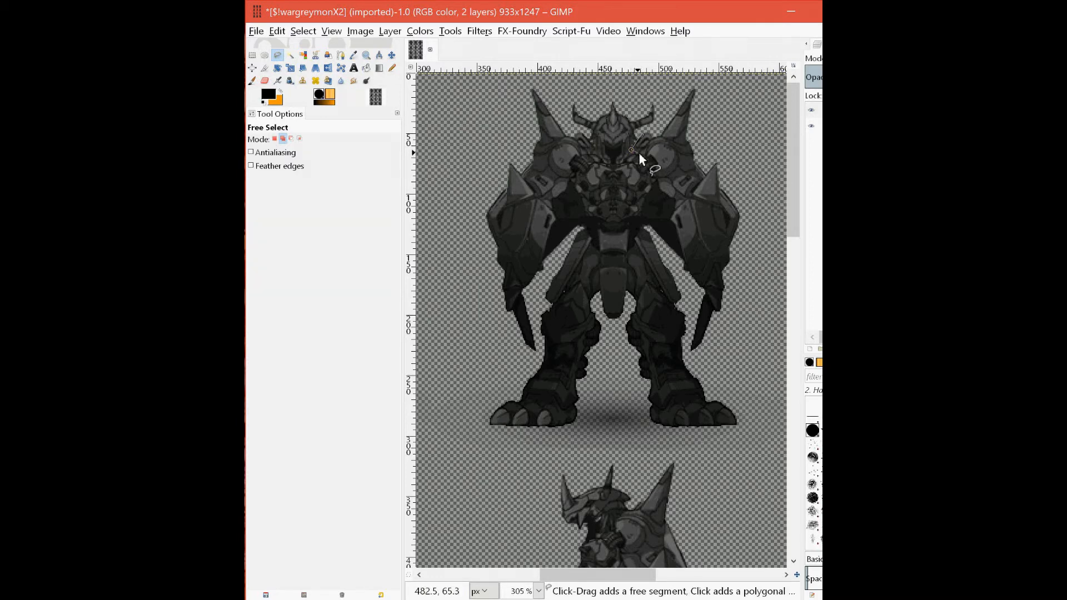
left_click(633, 150)
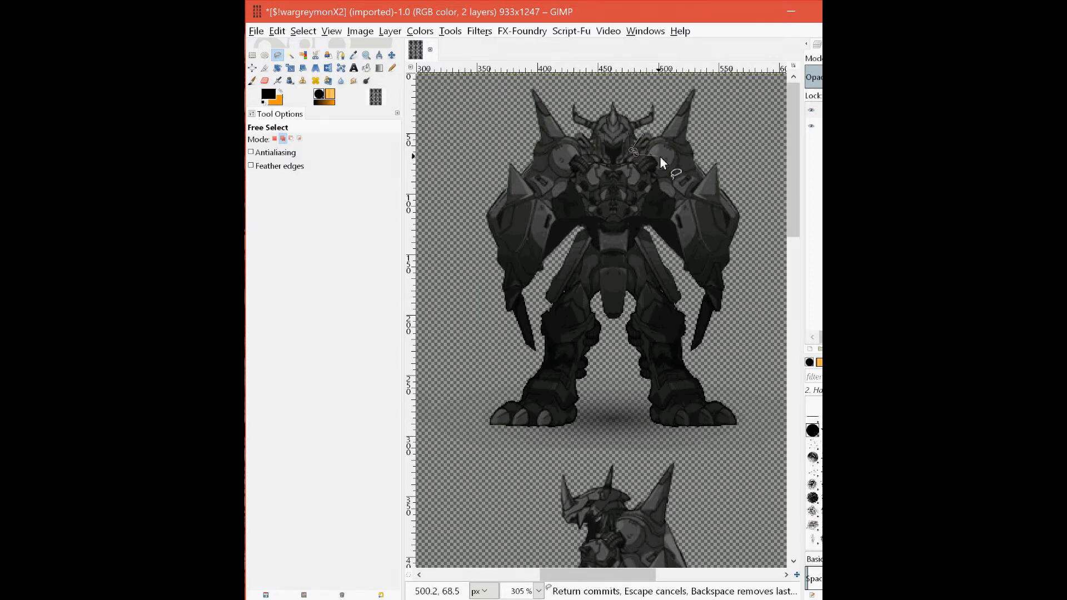
left_click(647, 157)
left_click(651, 179)
left_click(649, 195)
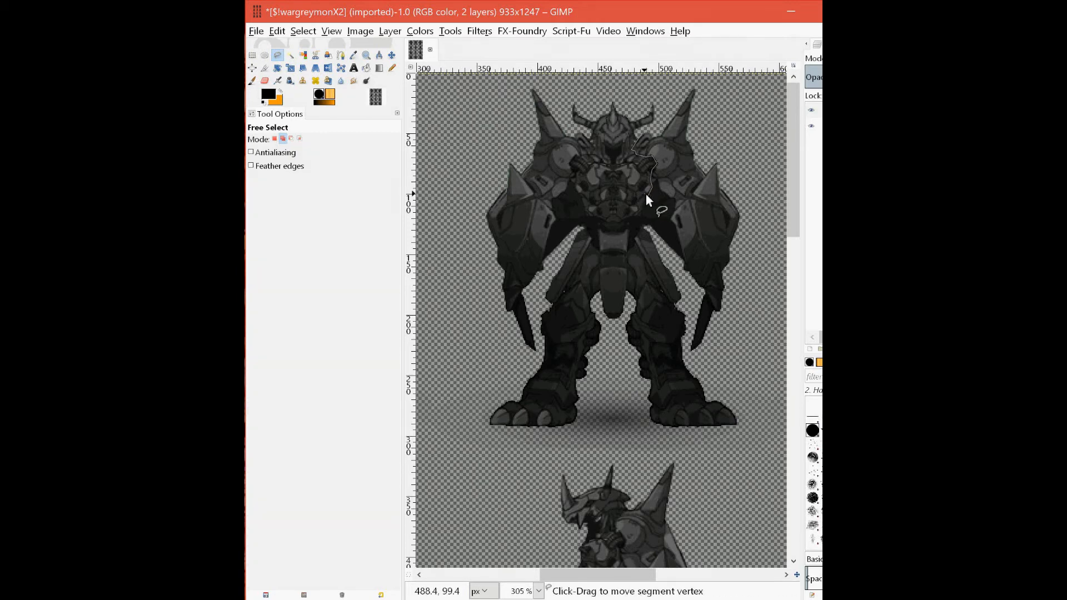
left_click(637, 202)
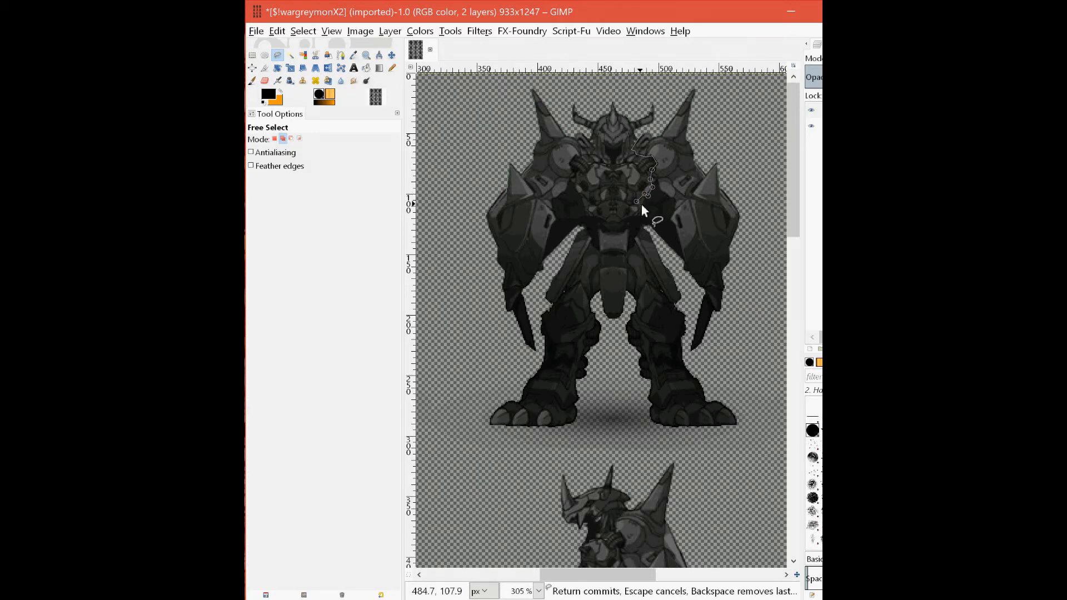
left_click(638, 207)
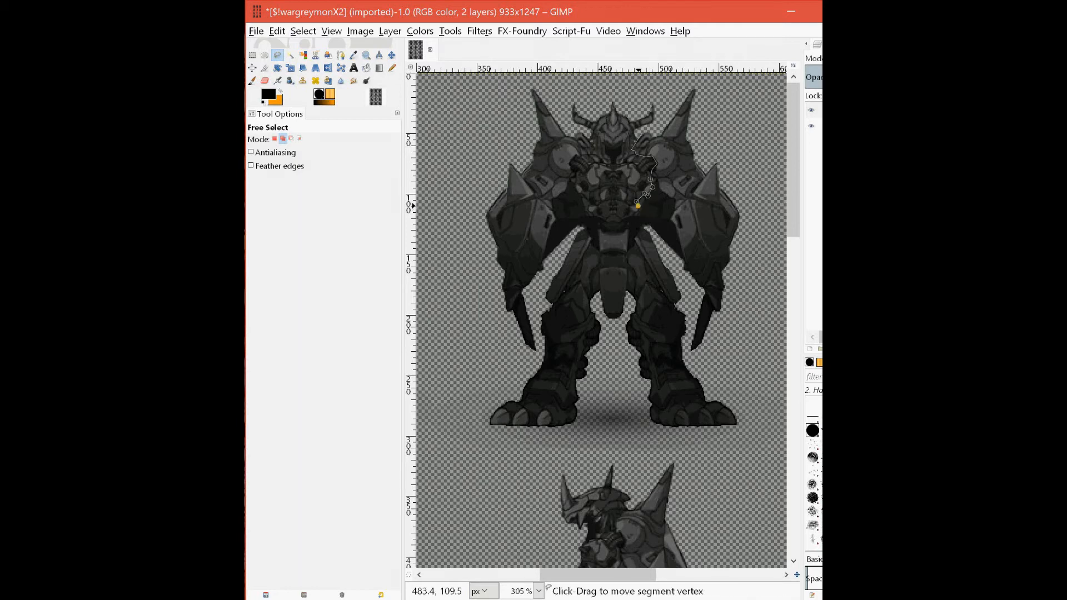
left_click(638, 213)
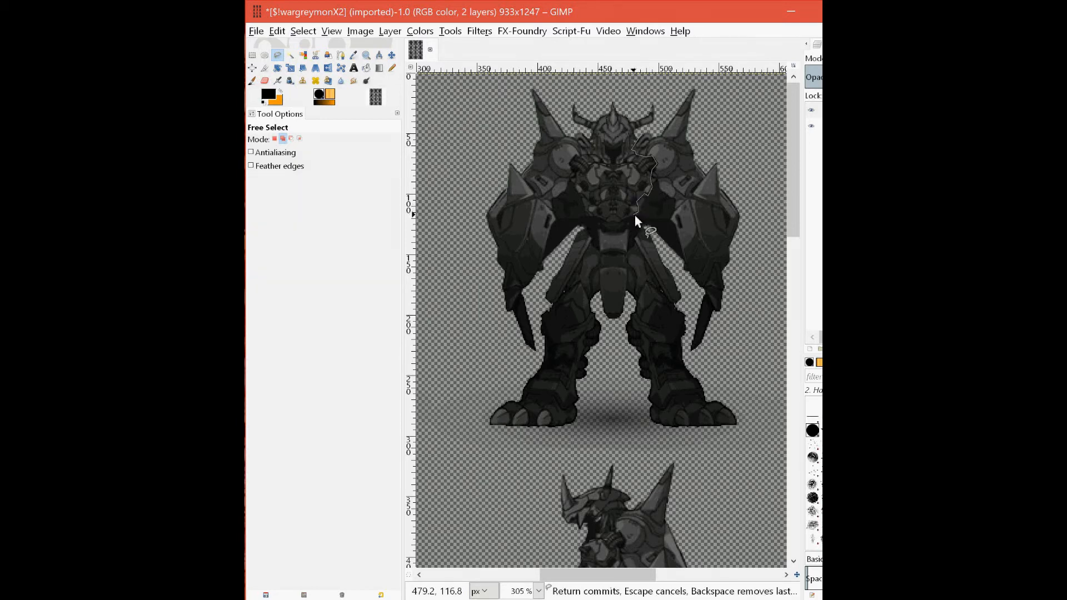
left_click(632, 216)
left_click(604, 222)
left_click(583, 193)
left_click(577, 172)
left_click(572, 163)
left_click(582, 160)
mouse_move(568, 125)
left_mouse_down()
mouse_move(576, 70)
mouse_move(655, 69)
mouse_move(679, 83)
mouse_move(653, 125)
left_mouse_up()
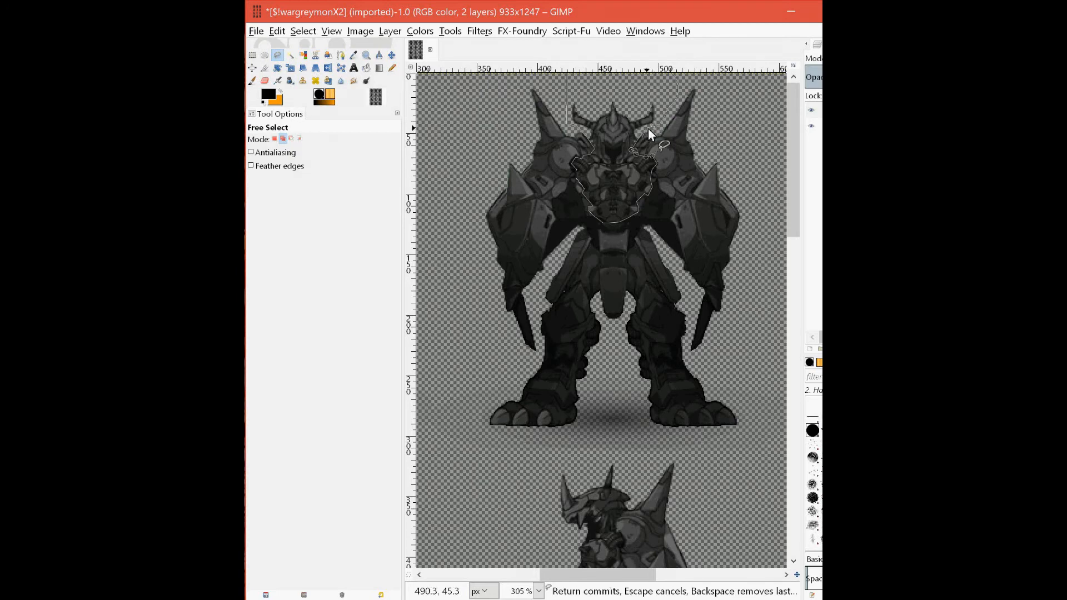
key("Return")
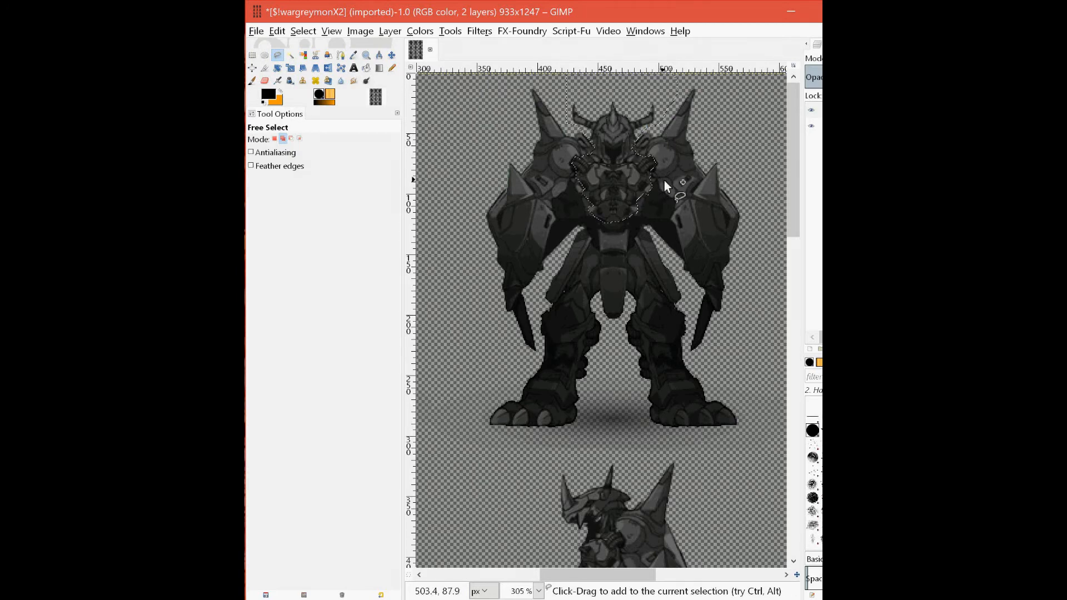
Delete the selected head and chest area from the grey copy to reveal the coloured layer beneath.
right_click(618, 143)
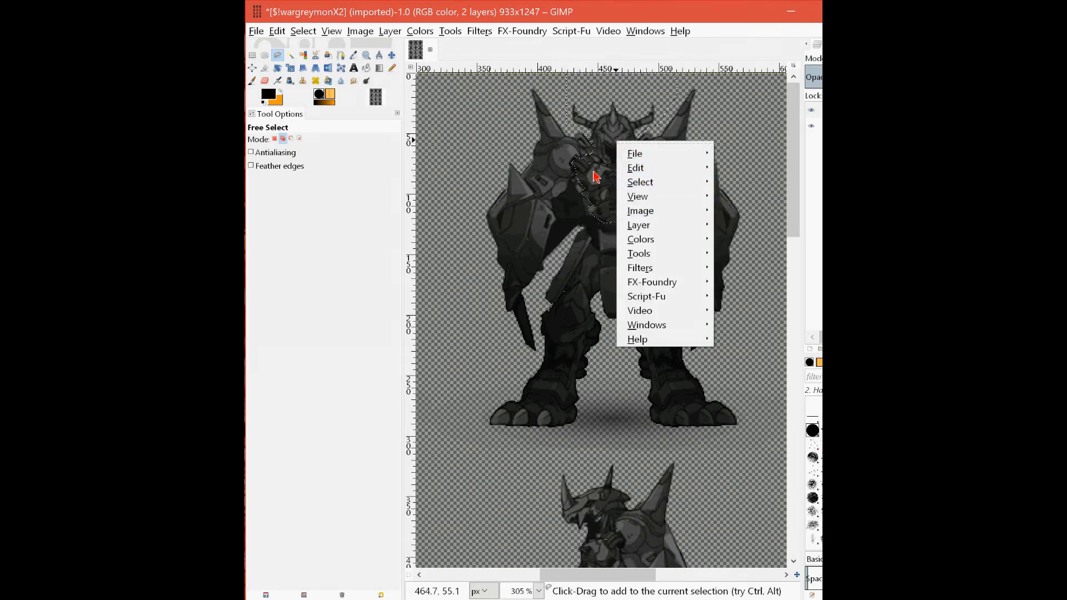
left_click(642, 49)
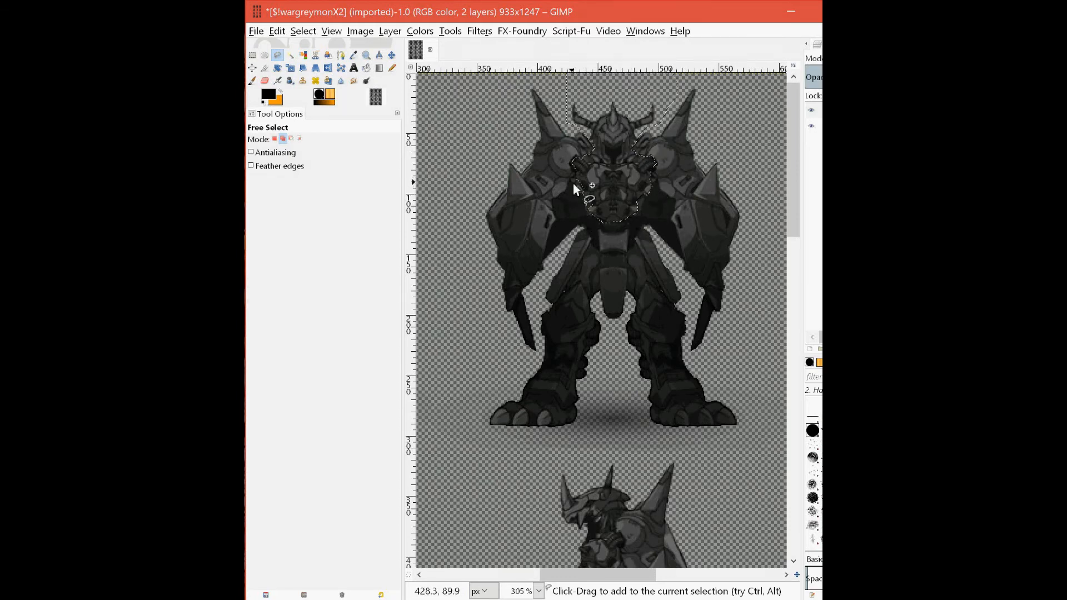
right_click(618, 148)
mouse_move(656, 174)
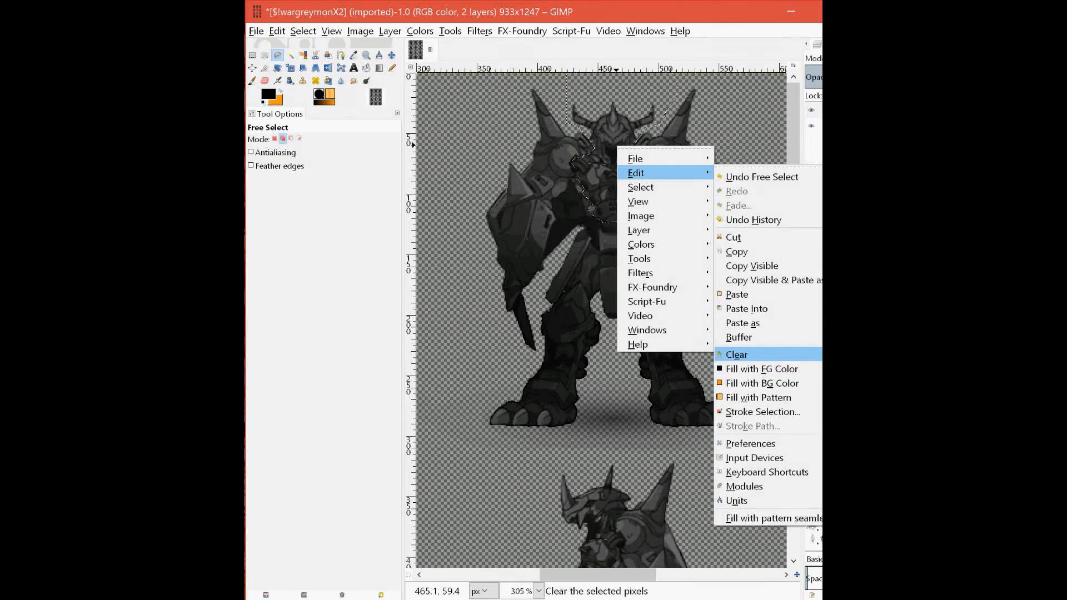
left_click(373, 266)
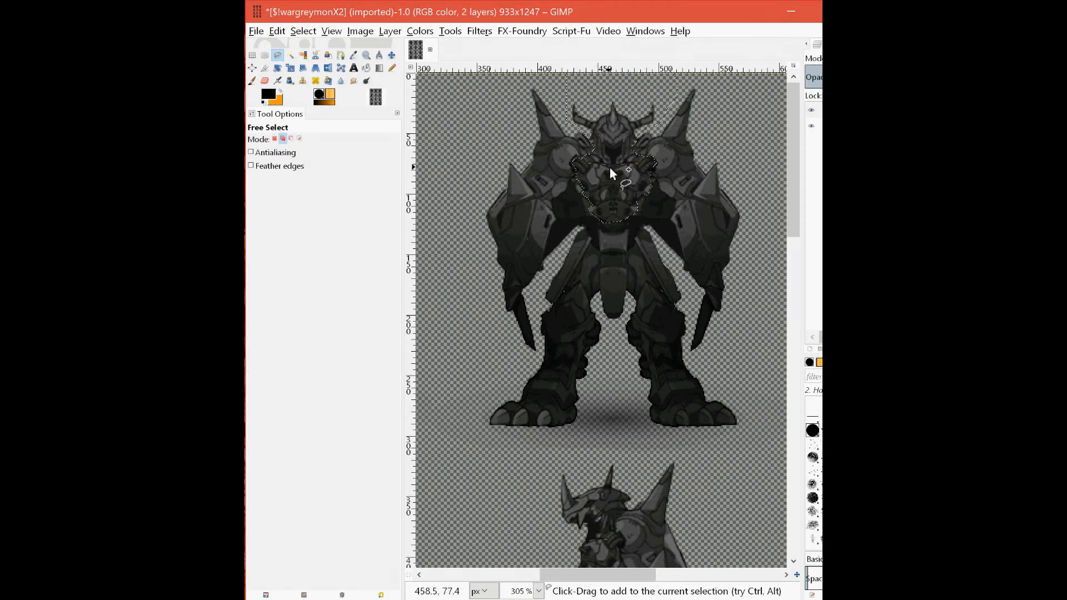
key("Delete")
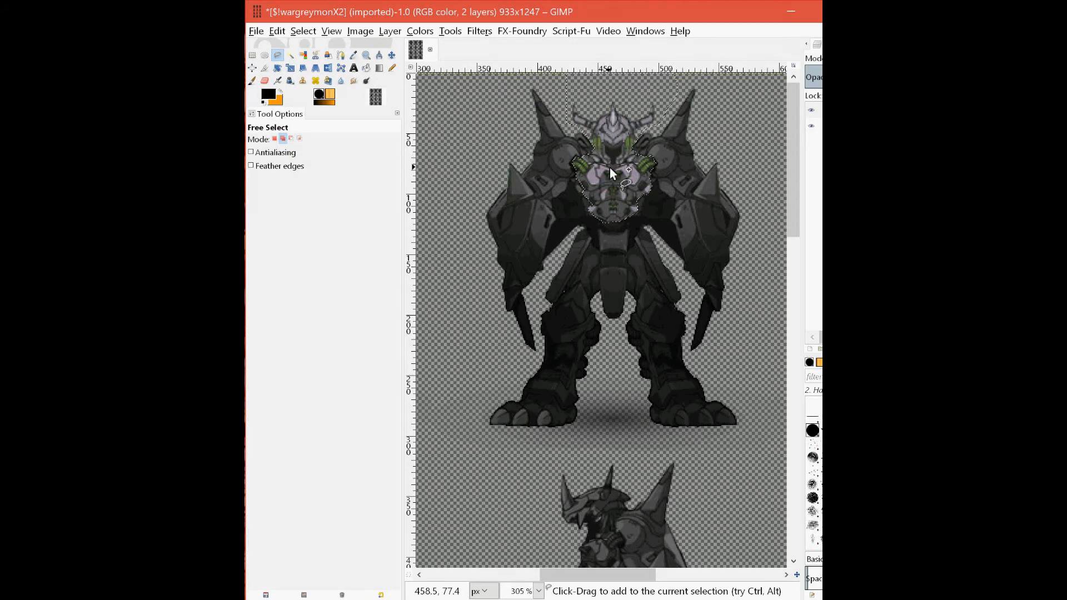
left_click(575, 185)
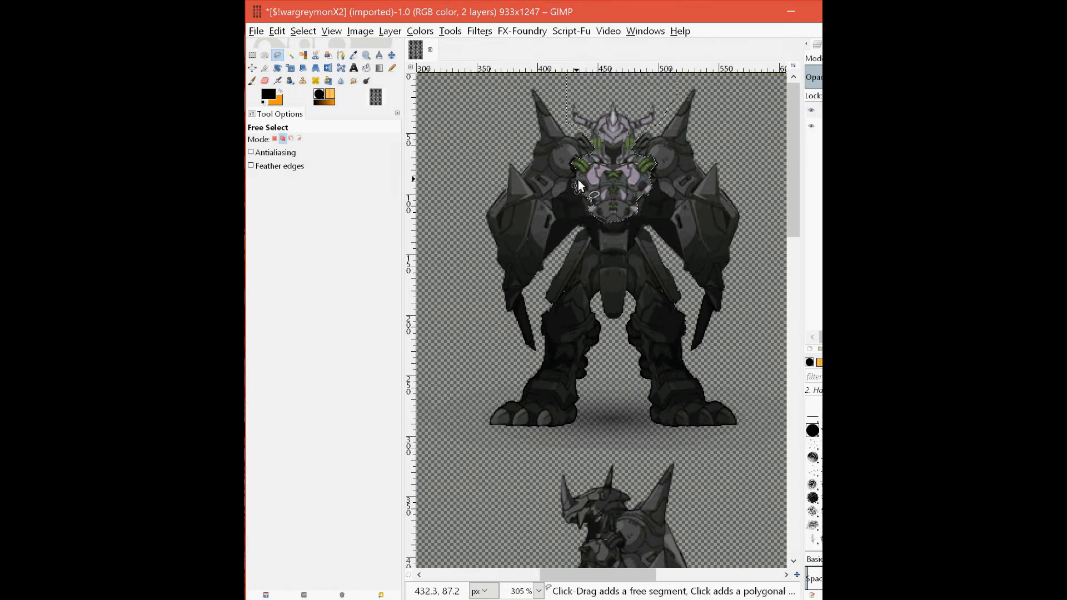
left_click(579, 179)
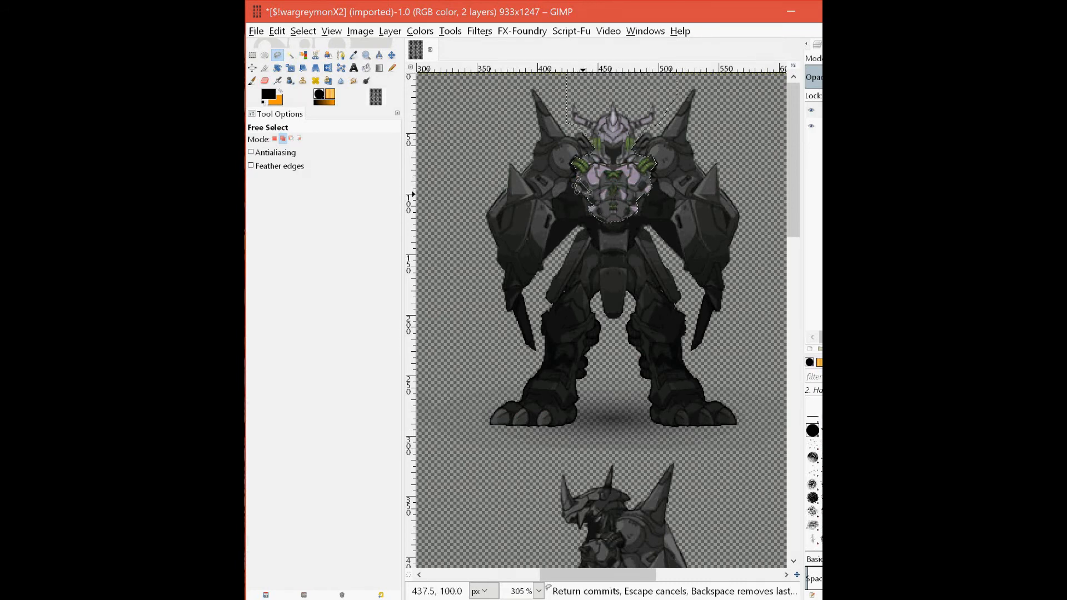
key("Escape")
left_click(585, 192)
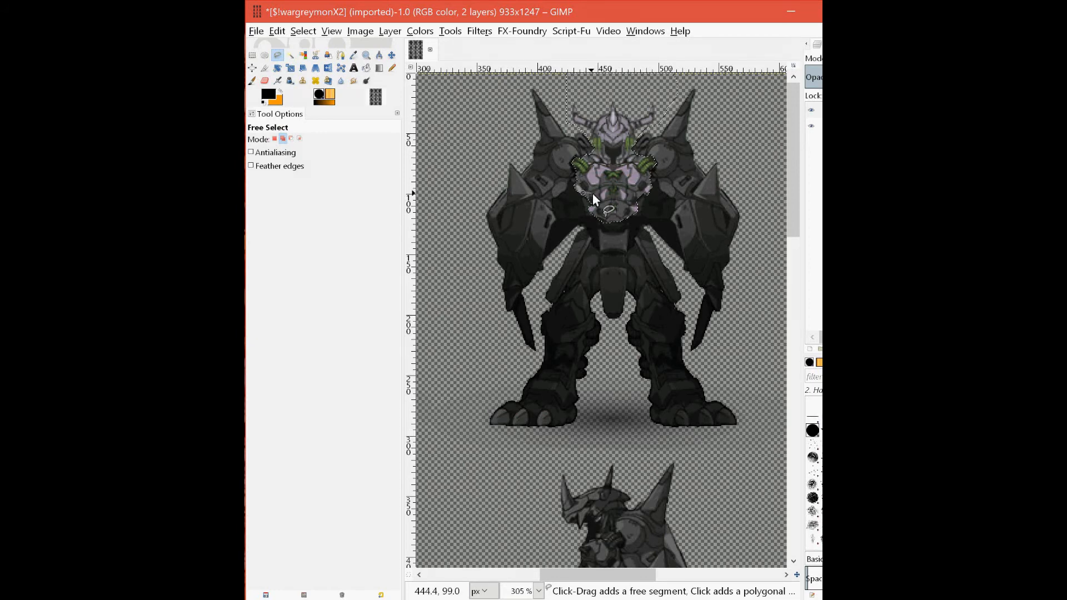
Clear the selection around the head and chest using Rectangle Select.
left_click(254, 54)
left_click(514, 147)
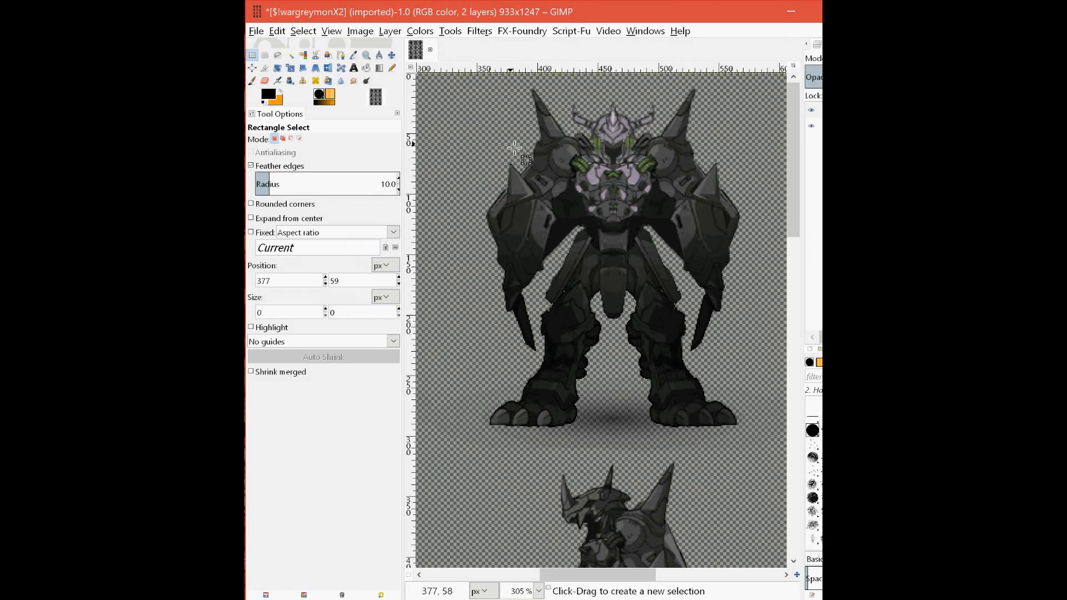
Erase the grey over the shoulder spikes' upper patches, the waist plate, belt and hanging front plate with the size 6 eraser.
left_click(265, 81)
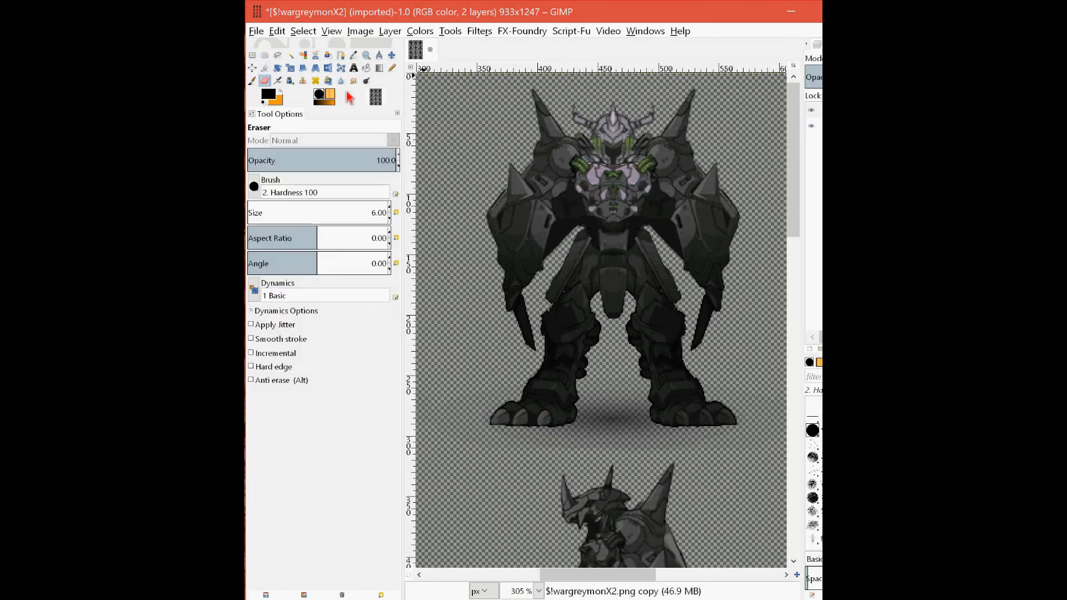
left_click(548, 111)
left_click(544, 111)
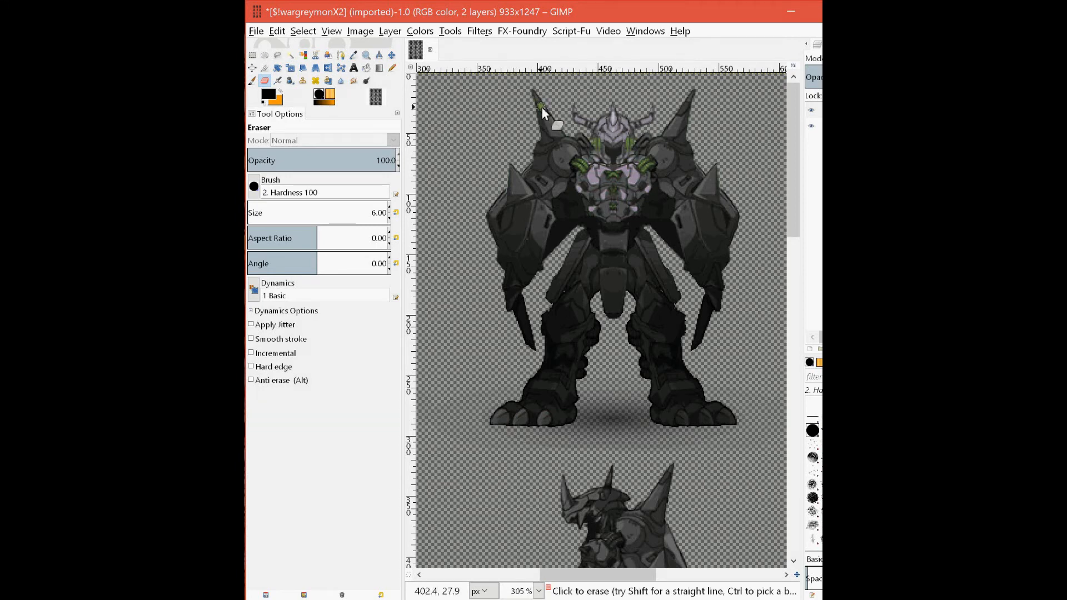
left_click_drag(542, 108, 548, 110)
mouse_move(601, 234)
left_mouse_down()
mouse_move(621, 271)
mouse_move(611, 241)
mouse_move(612, 268)
left_mouse_up()
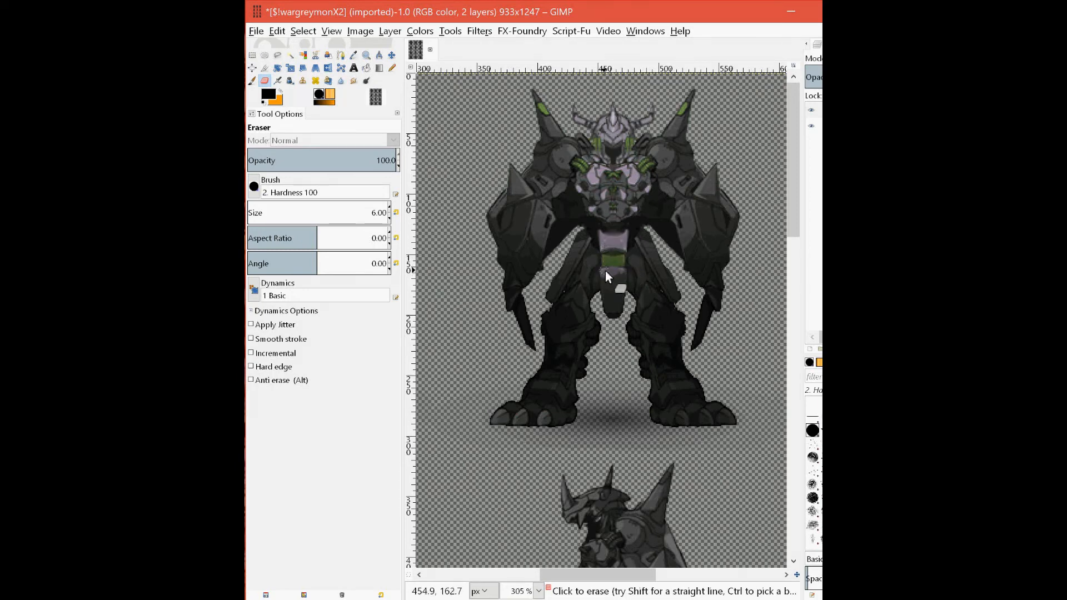
mouse_move(605, 272)
left_mouse_down()
mouse_move(616, 311)
mouse_move(621, 273)
left_mouse_up()
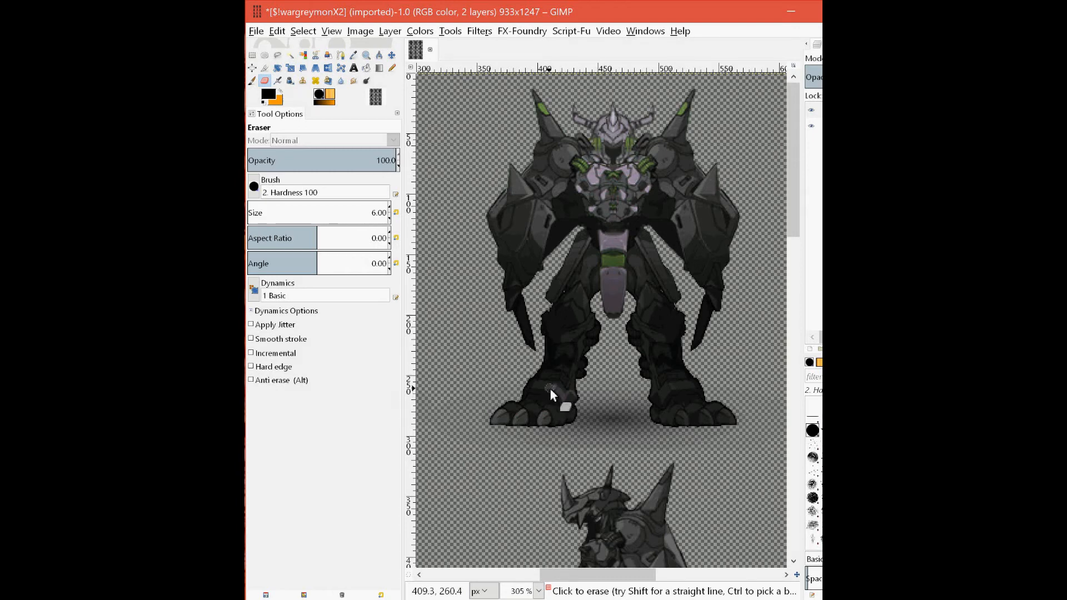
Erase the grey over the armour and green skin of both legs above the feet, undoing a stray stroke.
mouse_move(546, 378)
left_mouse_down()
mouse_move(561, 381)
mouse_move(559, 361)
mouse_move(568, 386)
left_mouse_up()
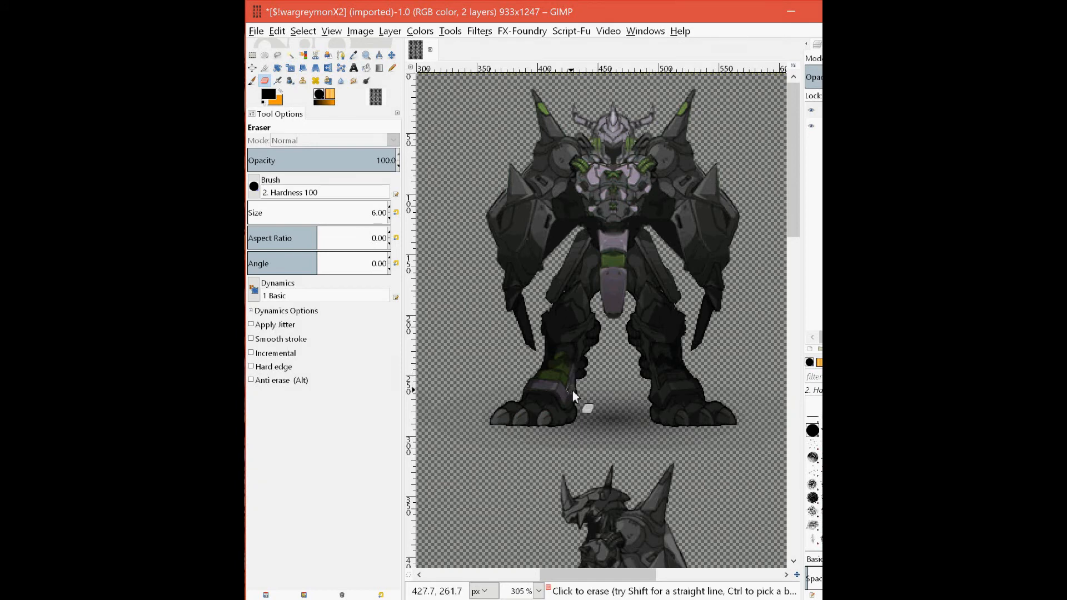
mouse_move(593, 346)
left_mouse_down()
mouse_move(583, 374)
mouse_move(588, 354)
left_mouse_up()
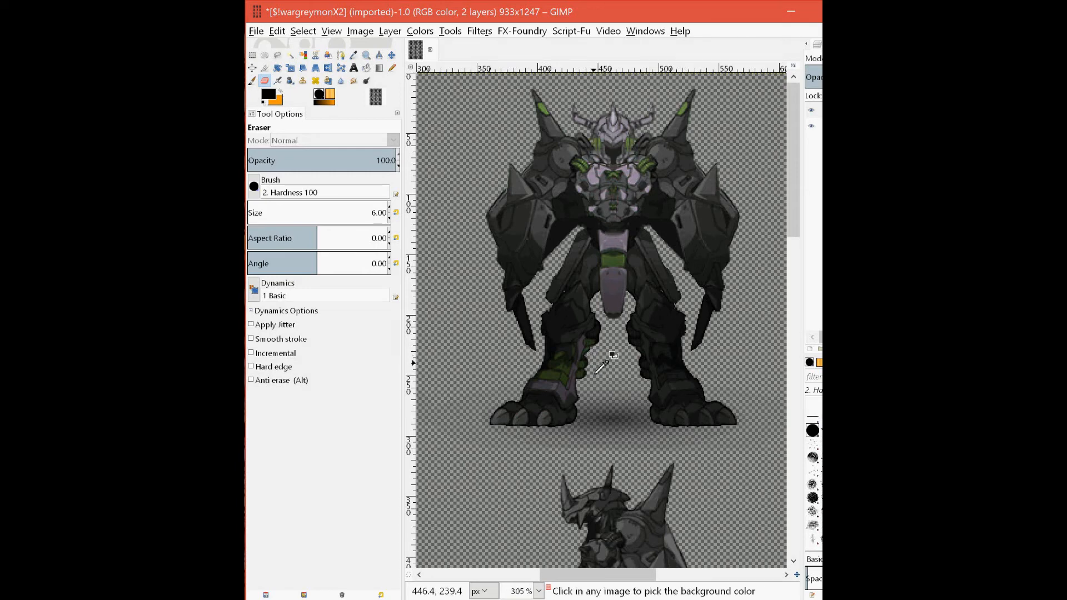
key("ctrl+z")
mouse_move(575, 398)
left_mouse_down()
mouse_move(584, 365)
mouse_move(586, 383)
mouse_move(576, 353)
mouse_move(590, 328)
left_mouse_up()
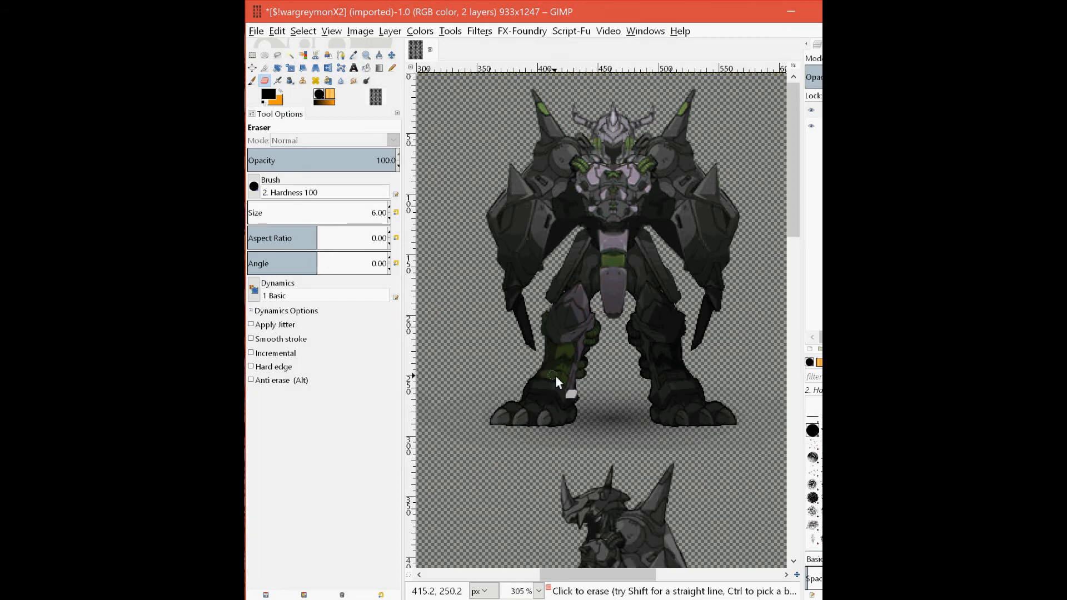
mouse_move(555, 376)
left_mouse_down()
mouse_move(524, 381)
mouse_move(570, 397)
left_mouse_up()
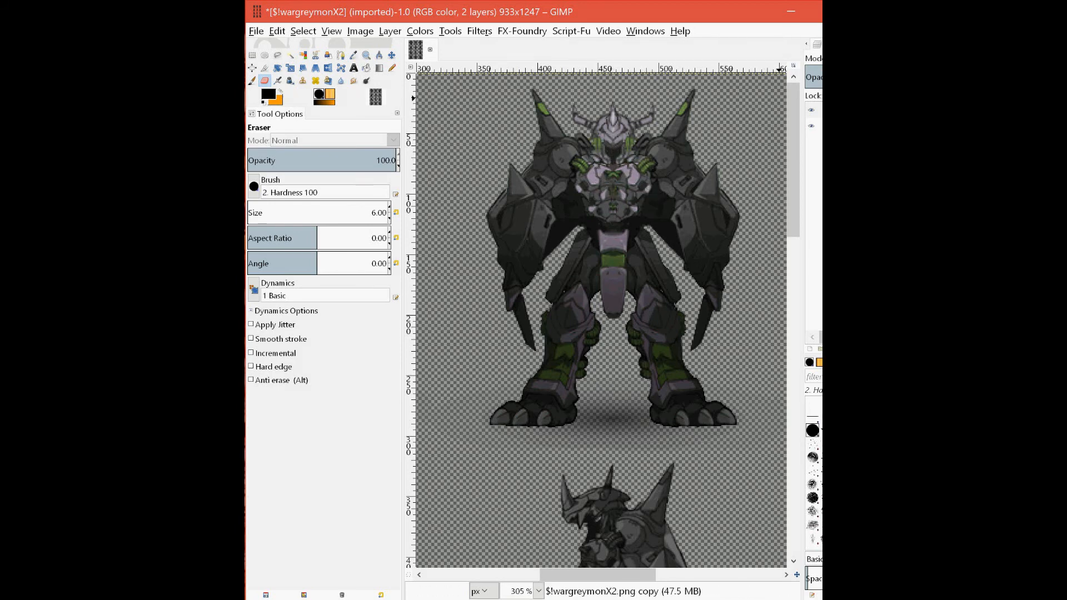
Toggle the grey copy's visibility repeatedly to compare the partly erased sprite with the green layer, leaving the copy shown.
left_click(811, 113)
left_click(811, 111)
left_click(811, 110)
left_click(810, 110)
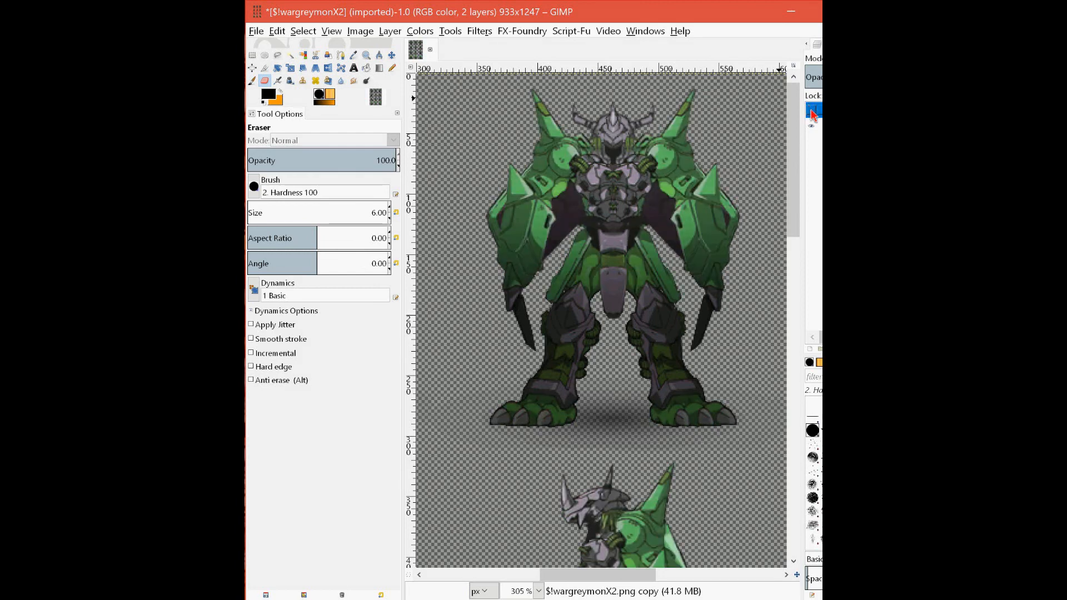
left_click(810, 111)
left_click(812, 114)
left_click(811, 113)
left_click(812, 113)
left_click(812, 112)
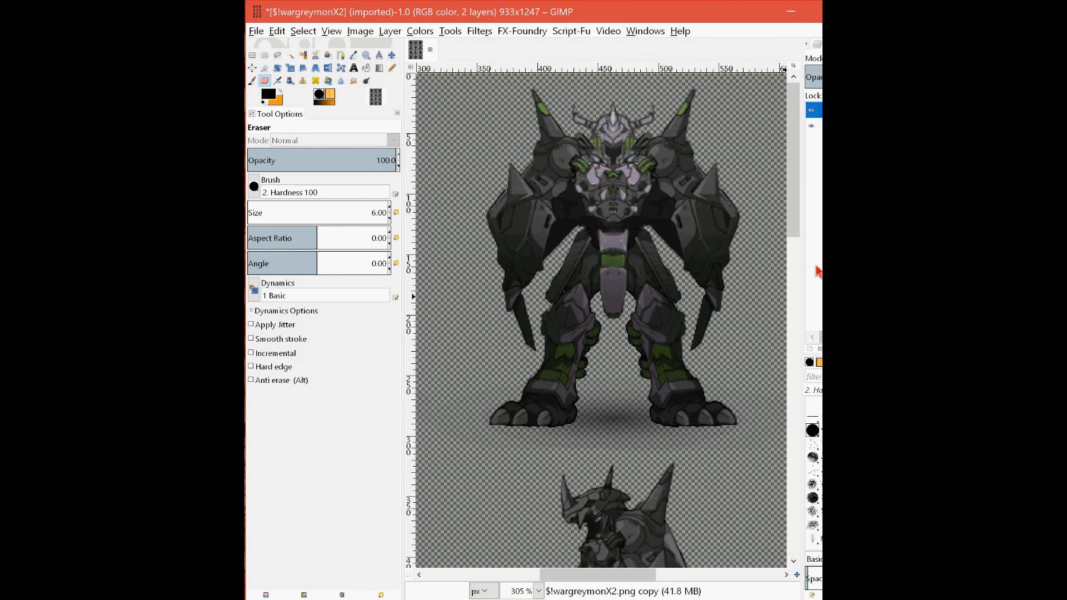
Erase the grey over the back of the head on the bottom rear-view sprite, then return to the topmost sprite.
left_click_drag(795, 201, 802, 496)
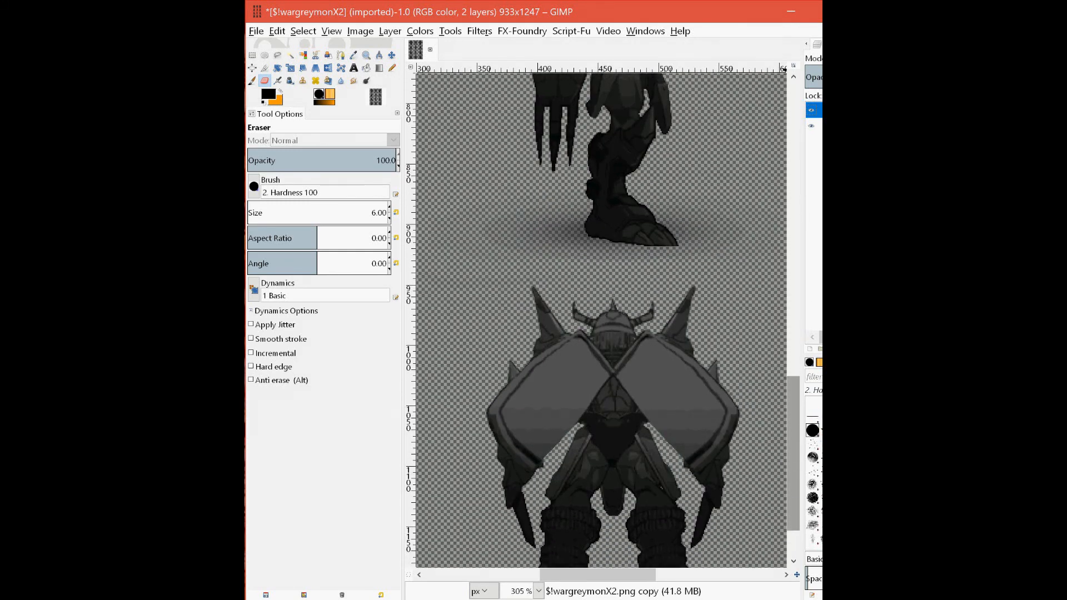
mouse_move(602, 326)
left_mouse_down()
mouse_move(606, 344)
mouse_move(602, 325)
mouse_move(621, 342)
left_mouse_up()
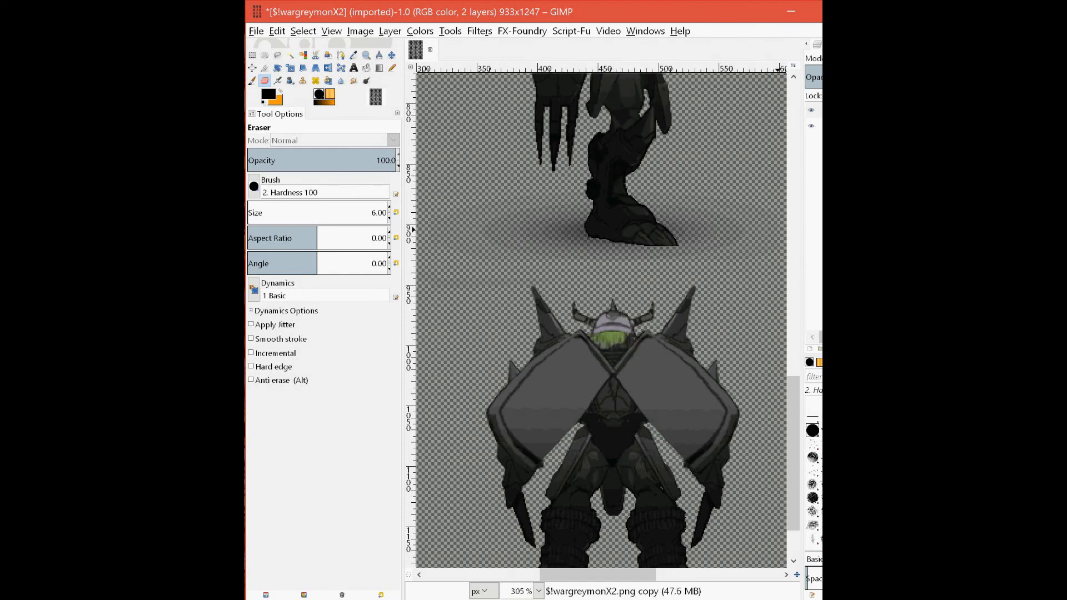
left_click_drag(789, 390, 761, 84)
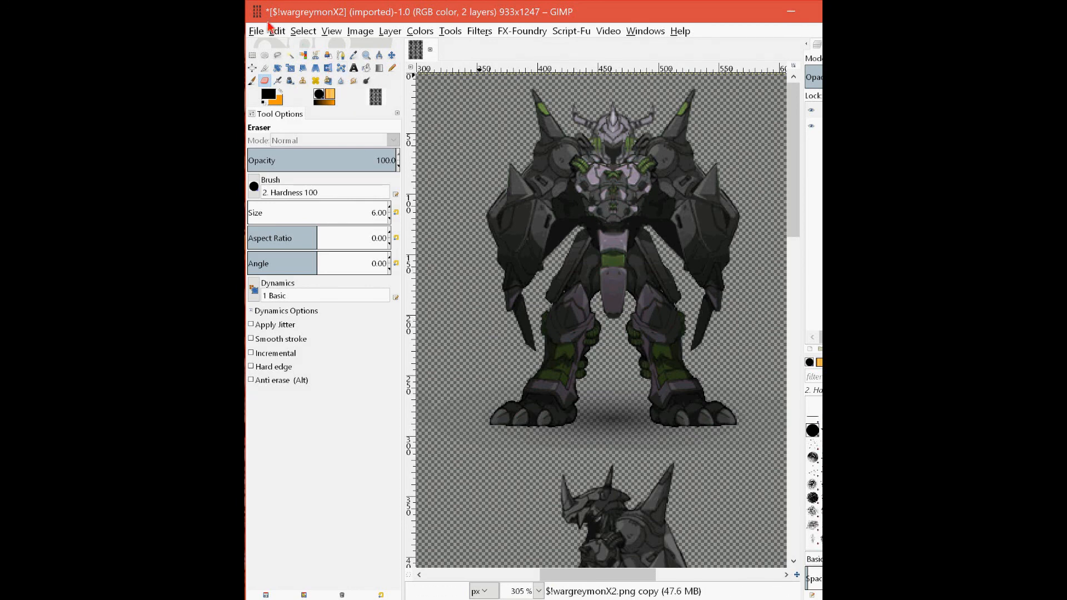
left_click(256, 31)
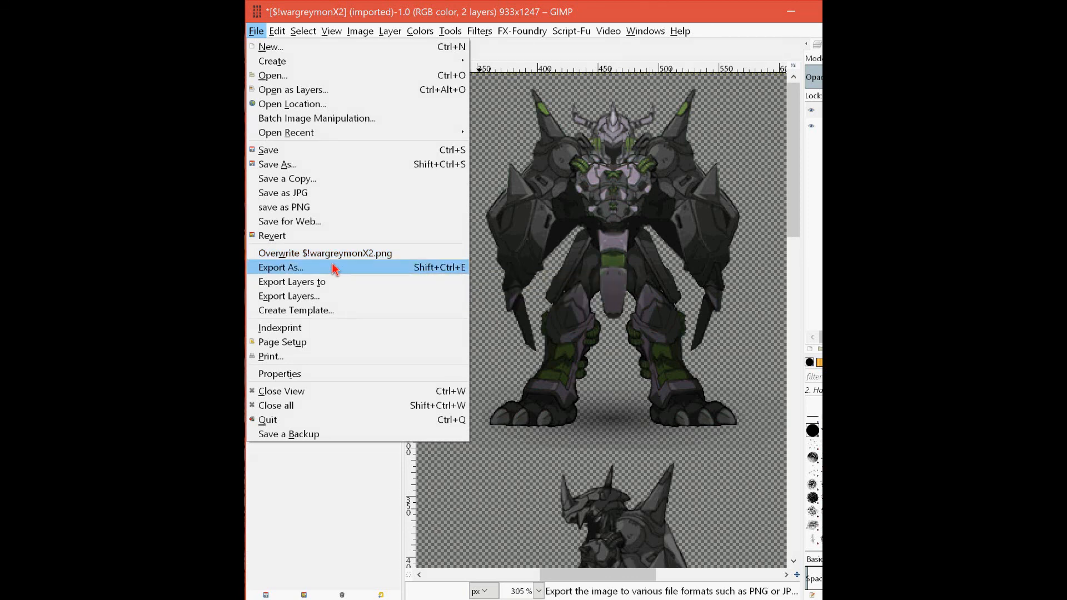
left_click(718, 56)
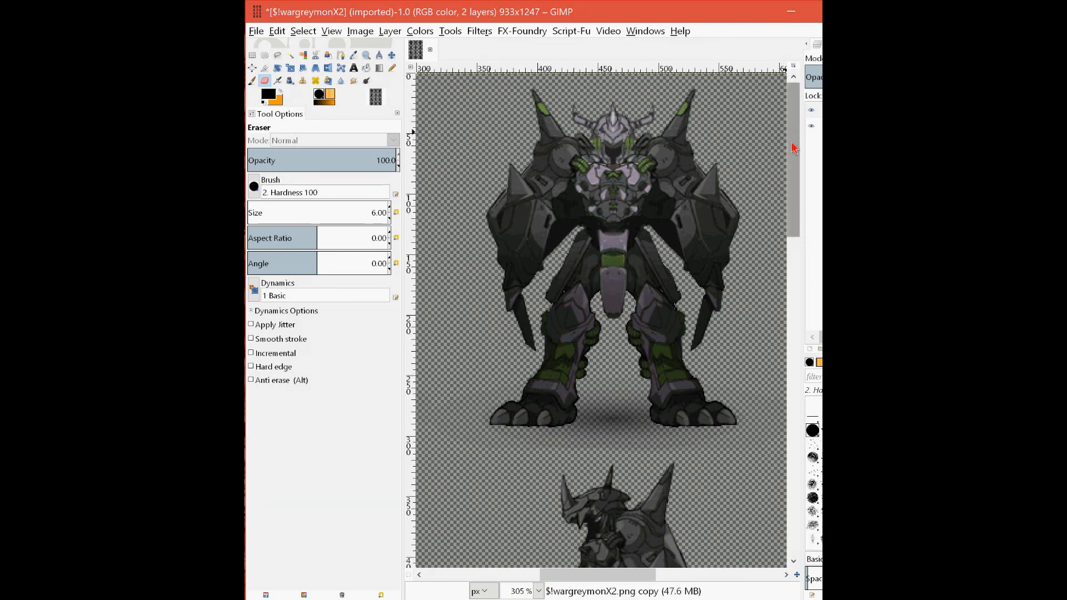
left_click_drag(791, 143, 792, 144)
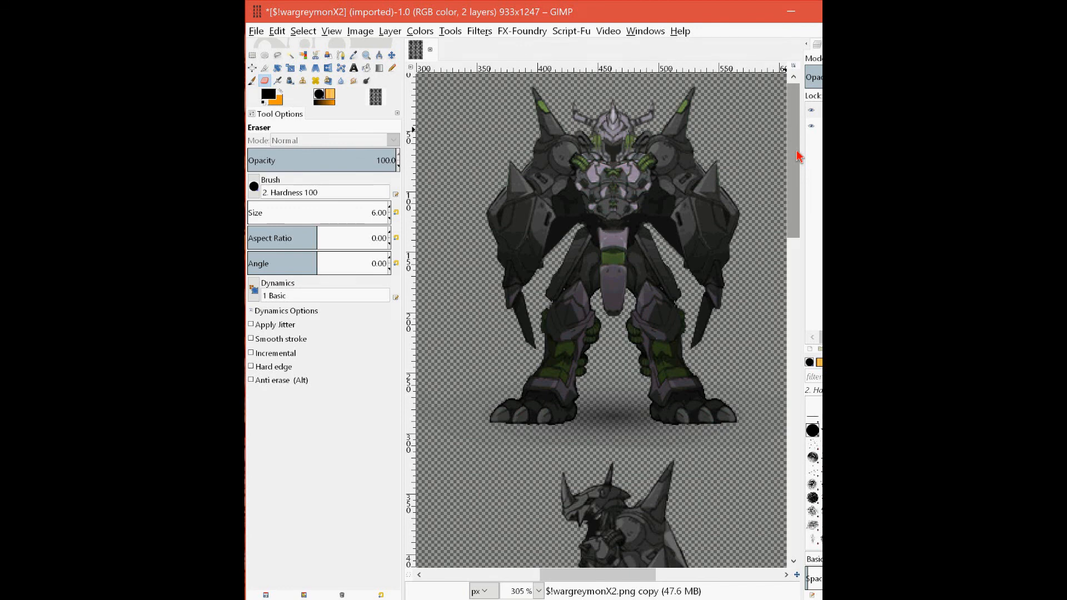